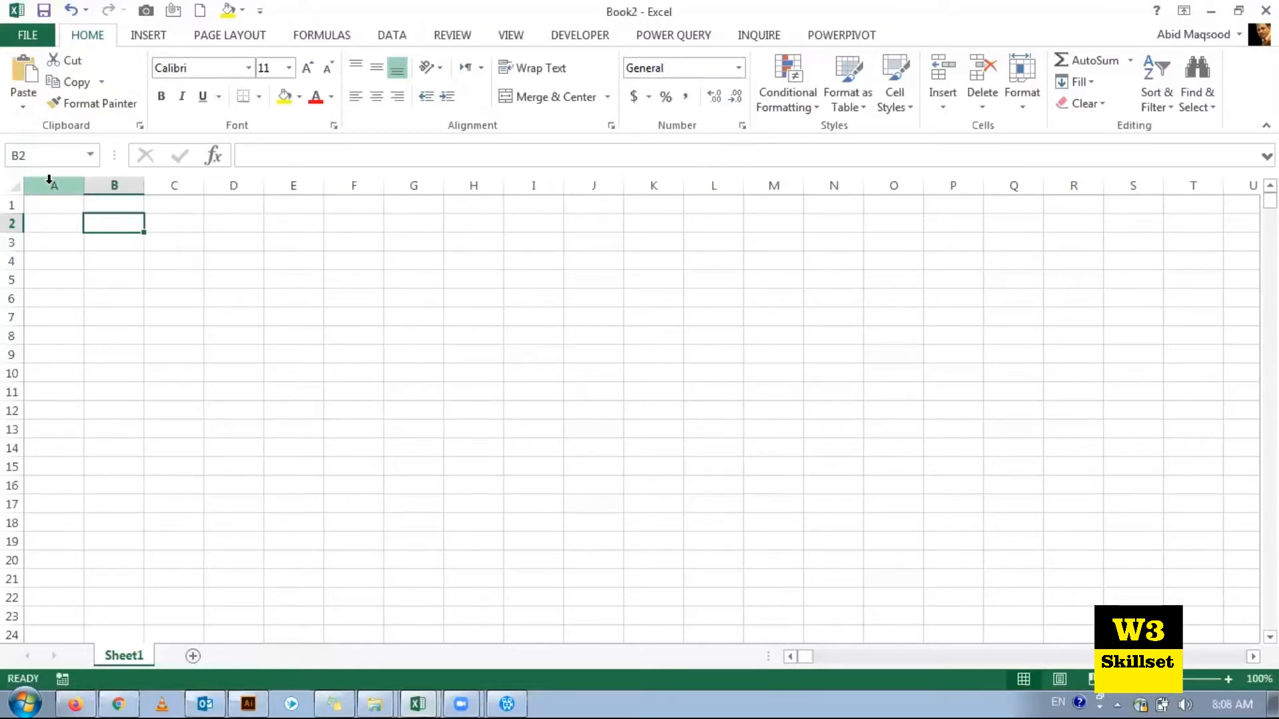
Highlight columns A through P, and move along row 1 from A1 to I1 and back to examine the column letters.
left_click_drag(54, 185, 925, 186)
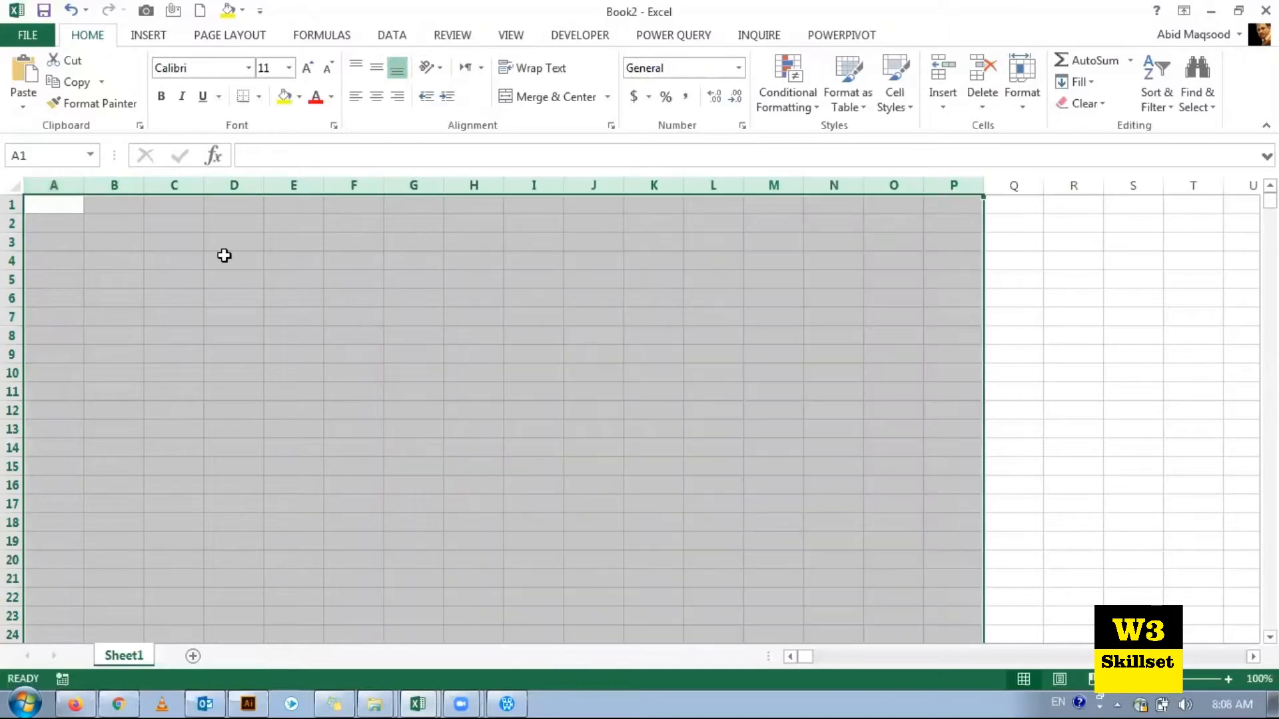
left_click(222, 254)
key("Left")
key("Left")
key("Left")
key("Up")
key("Up")
key("Up")
key("Right")
key("Right")
key("Right")
key("Right")
key("Right")
key("Right")
key("Right")
key("Right")
key("Right")
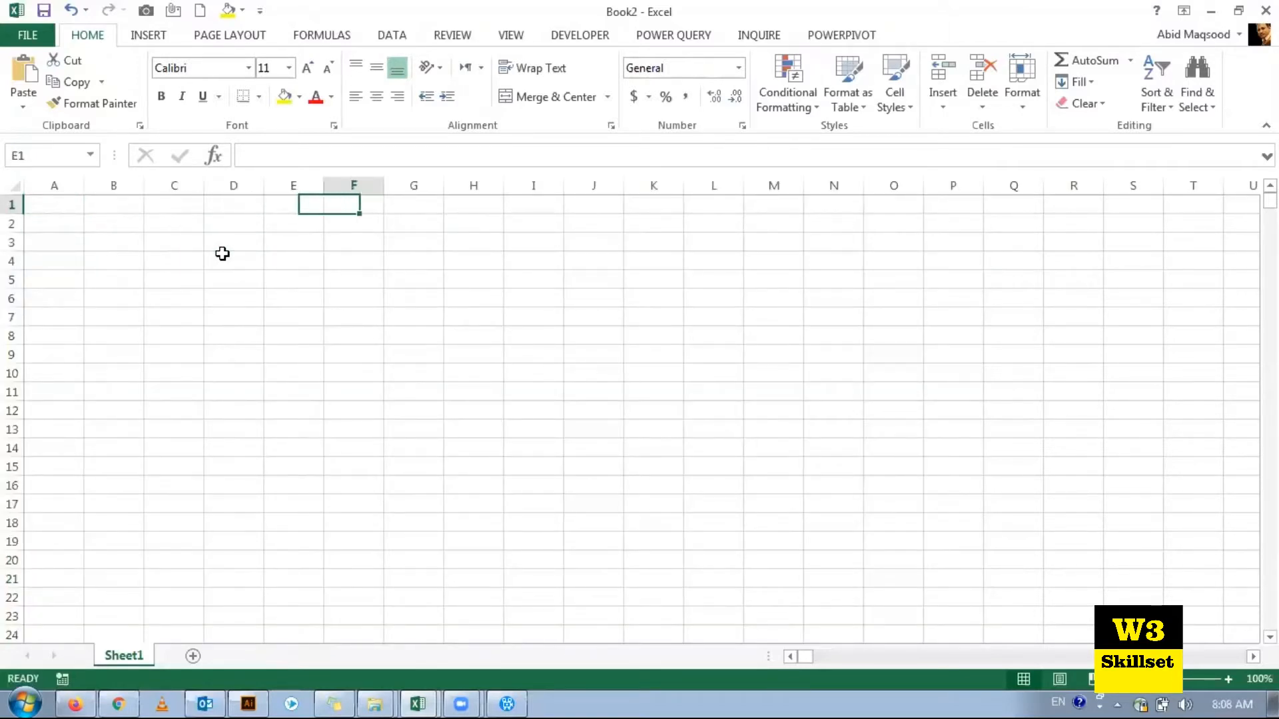
key("Left")
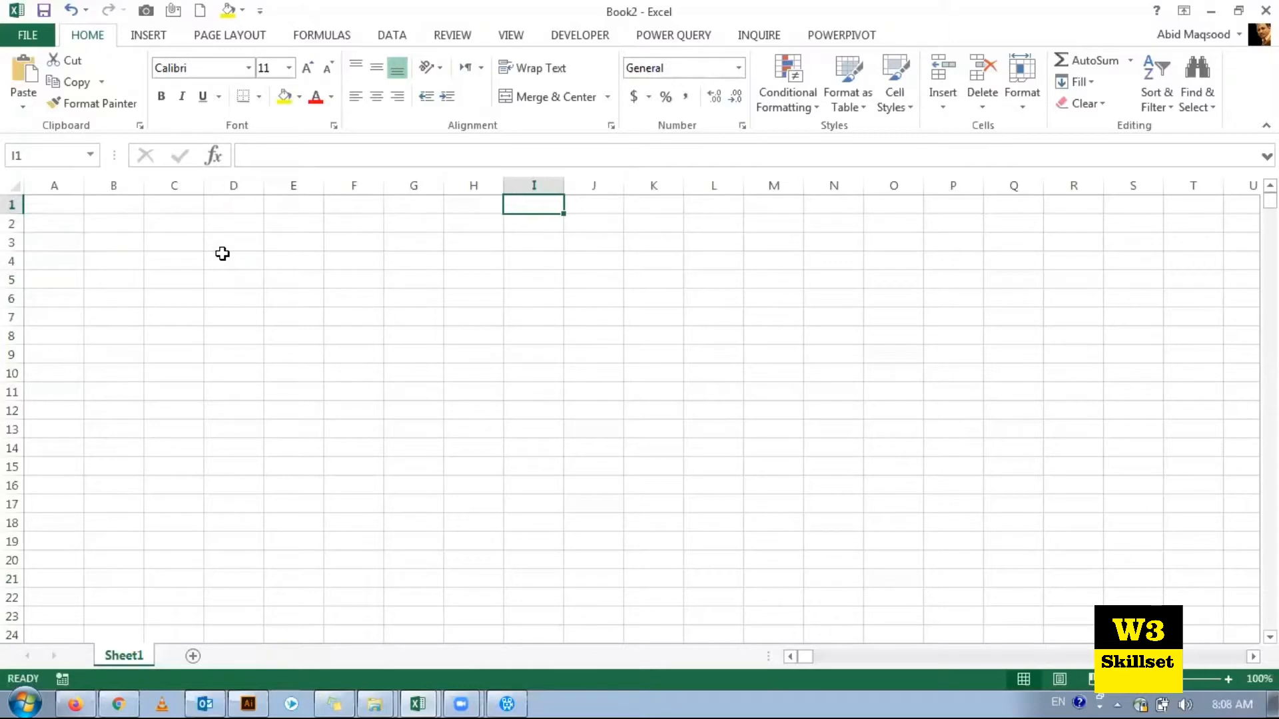
key("Left")
key("Left")
key("Left")
key("Left")
key("Left")
key("Left")
key("Left")
key("Left")
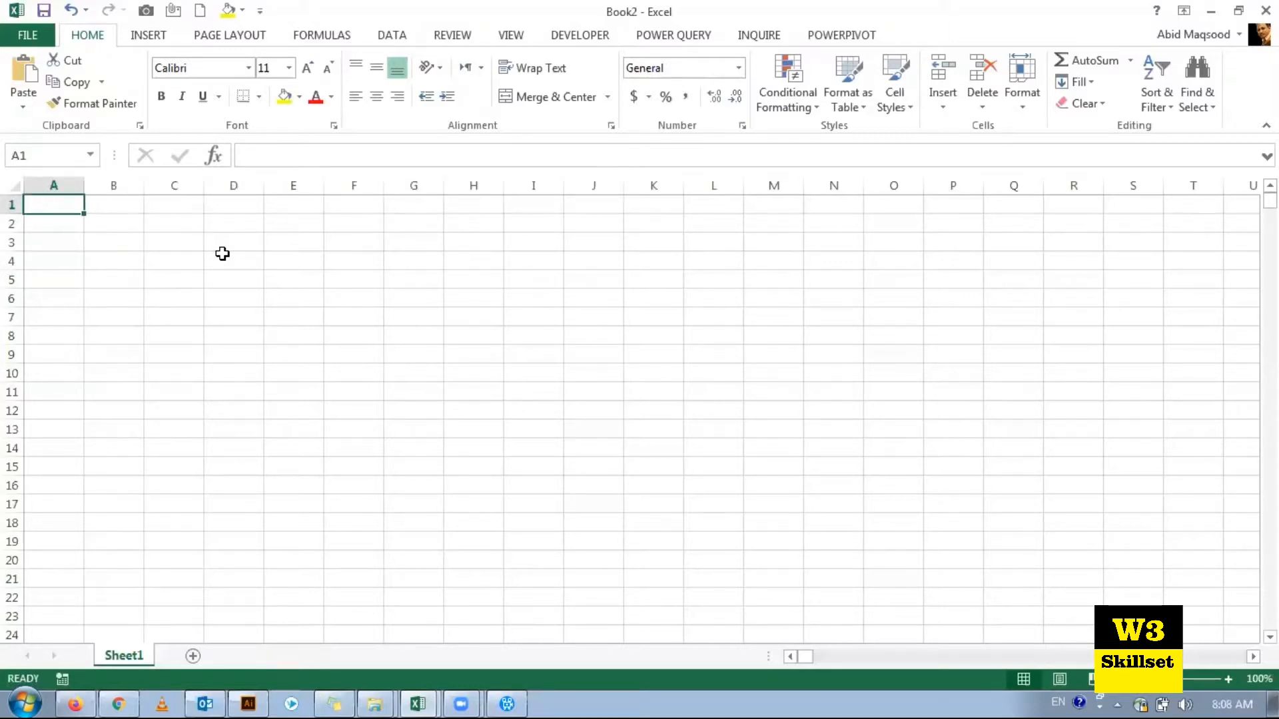
Jump to the last column of the worksheet in row 1 and return to cell A1.
key("shift+space")
key("ctrl+Right")
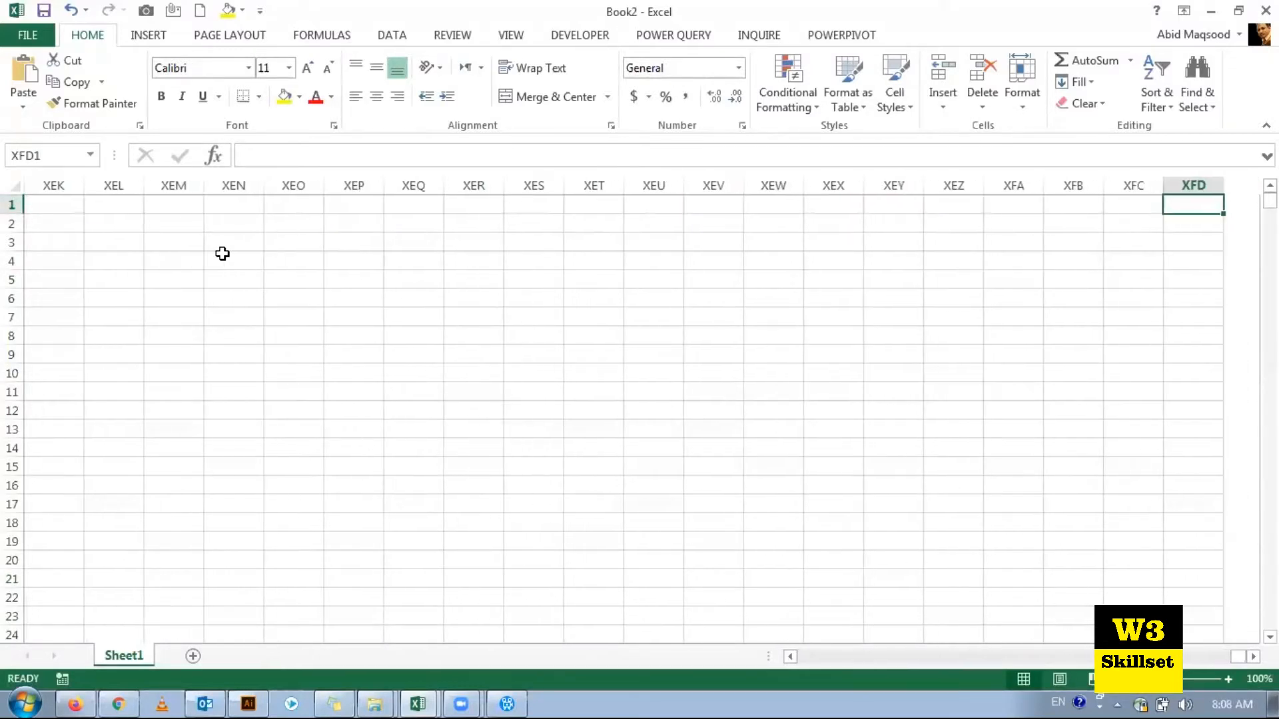
key("ctrl+Left")
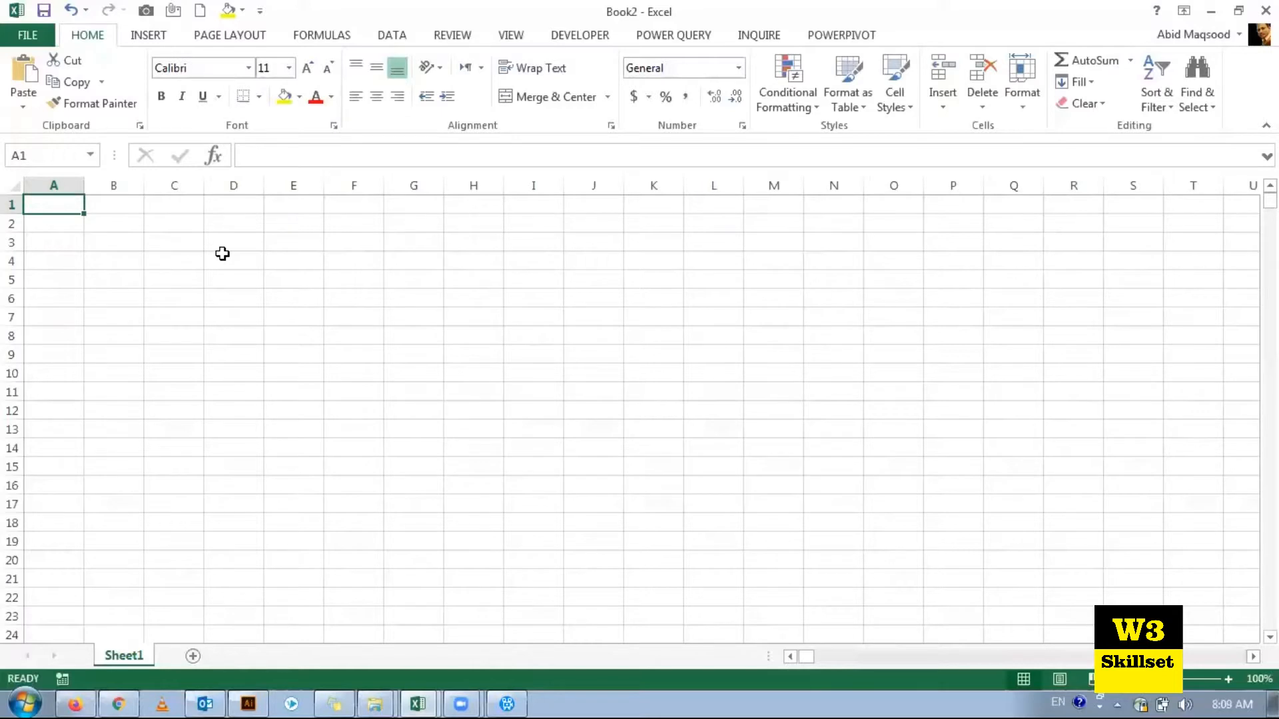
Select row 1, and jump to the last worksheet row in column A and back to the first row.
left_click(14, 206)
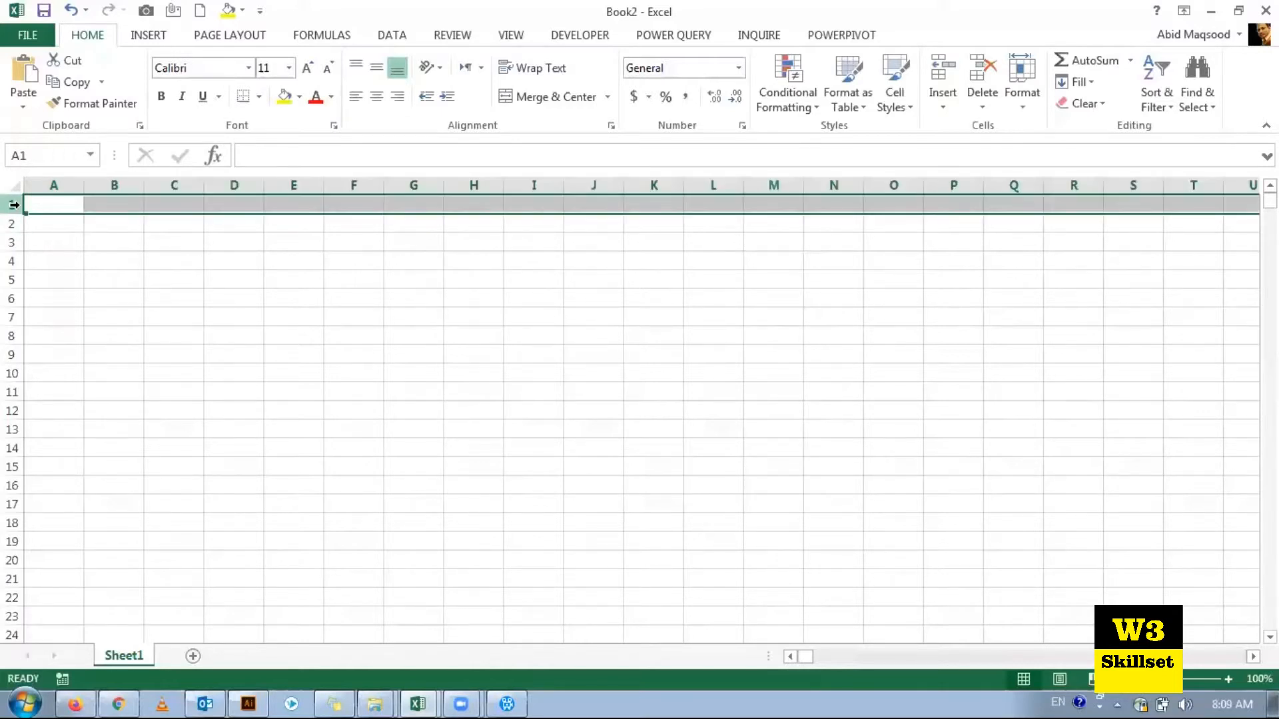
key("Down")
key("Down")
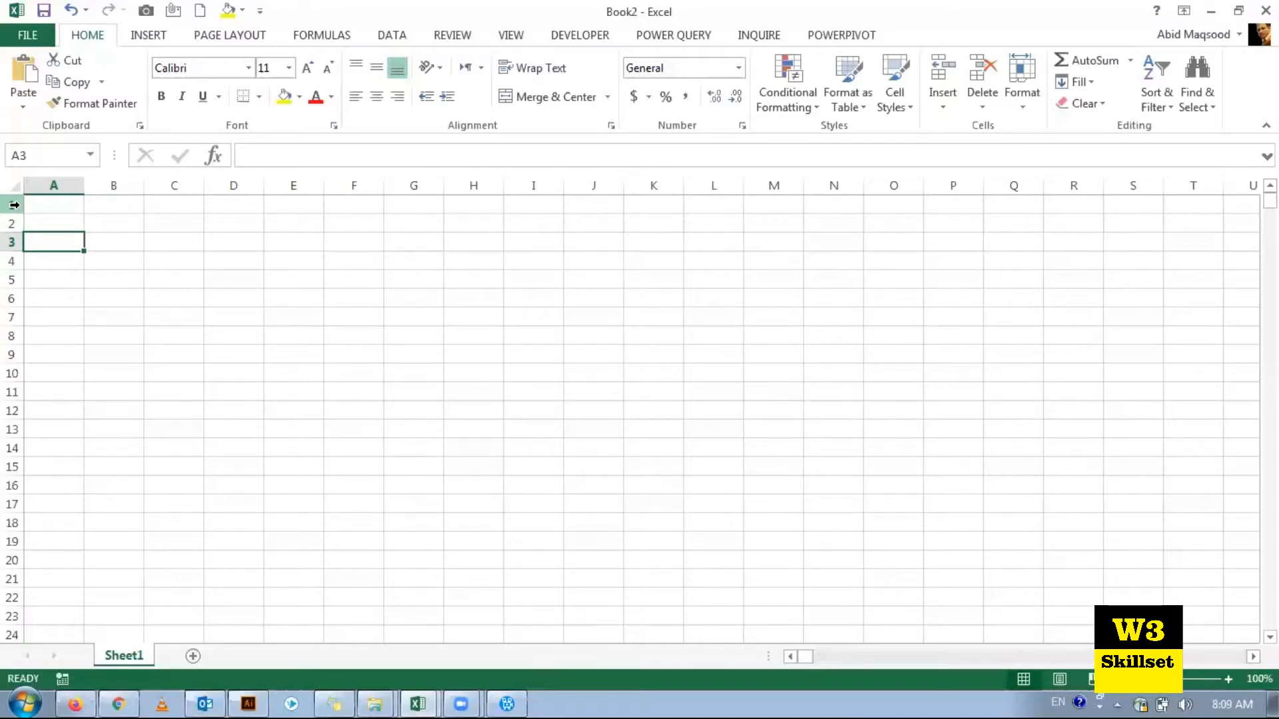
key("ctrl+Down")
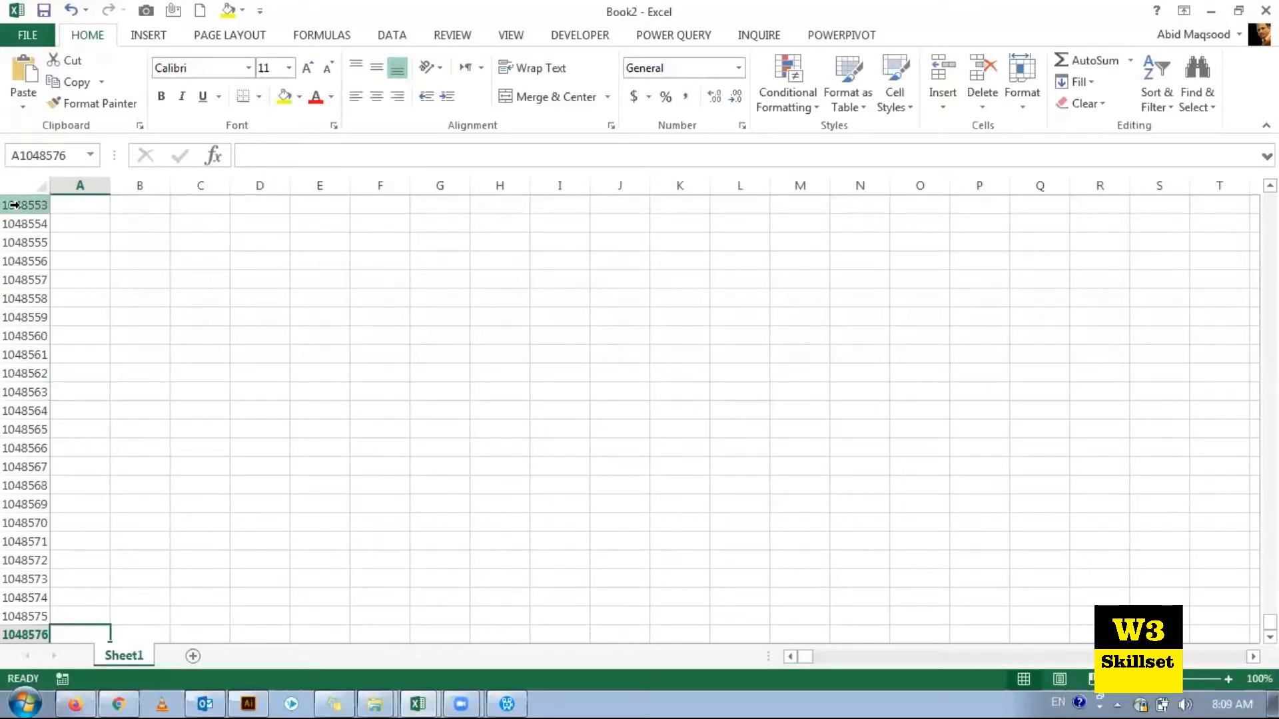
key("ctrl+Up")
Fill cell D3 with yellow and reselect it to view its cell address.
key("Right")
key("Right")
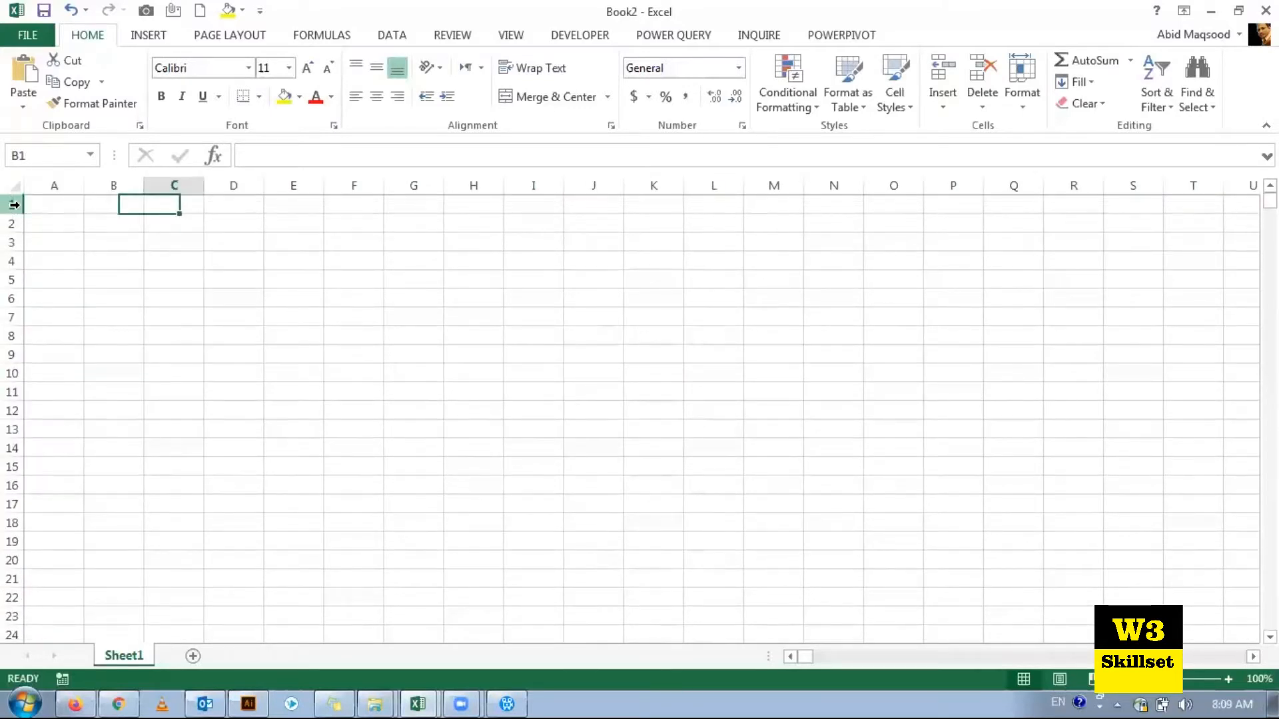
key("Down")
key("Down")
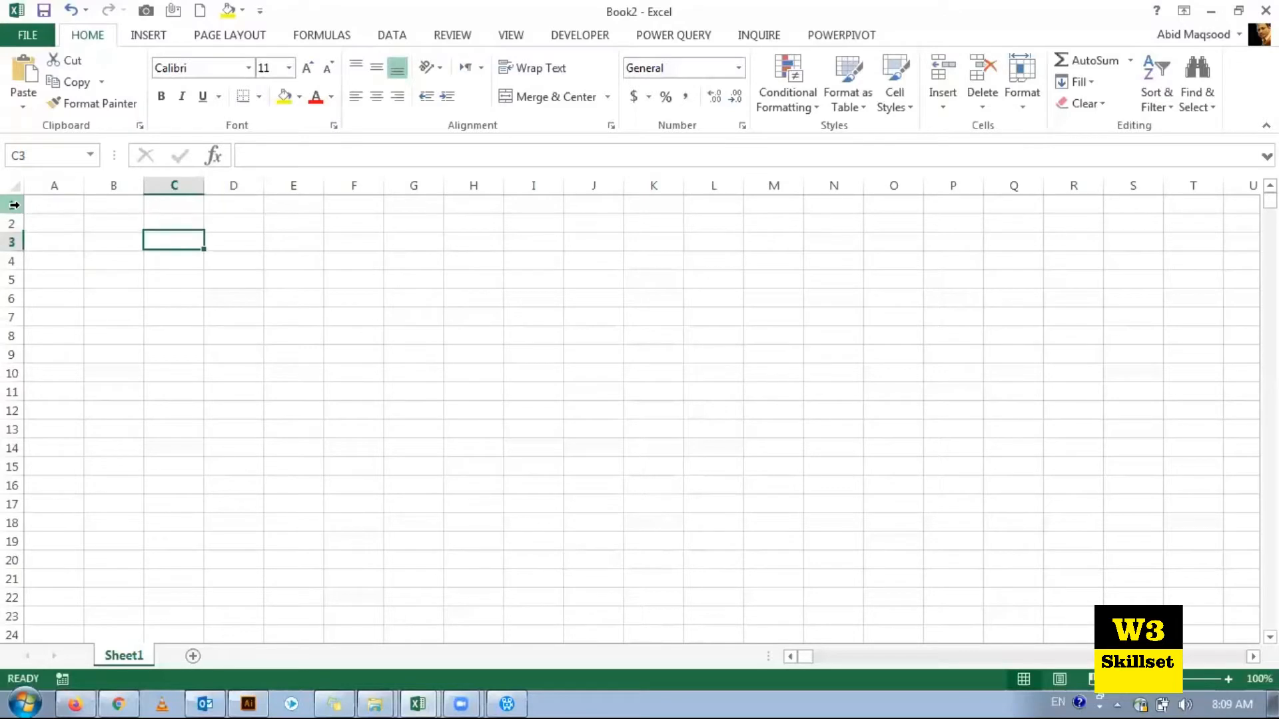
key("Right")
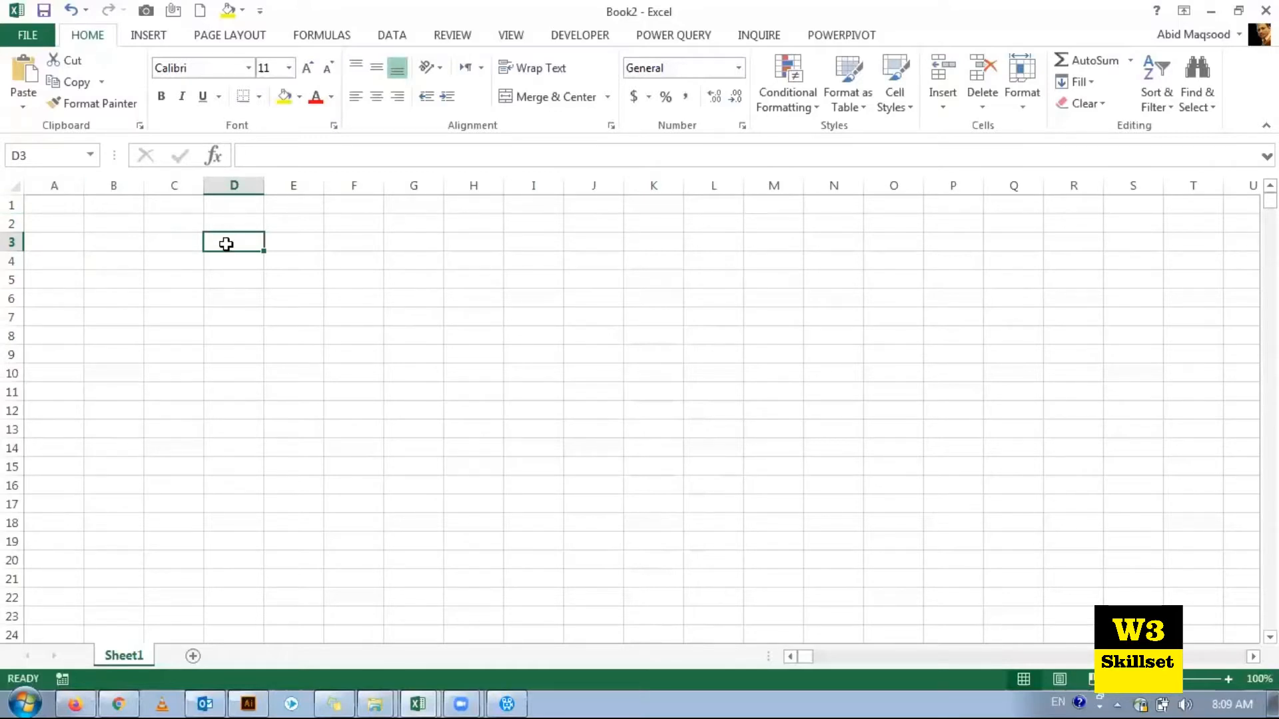
left_click(284, 95)
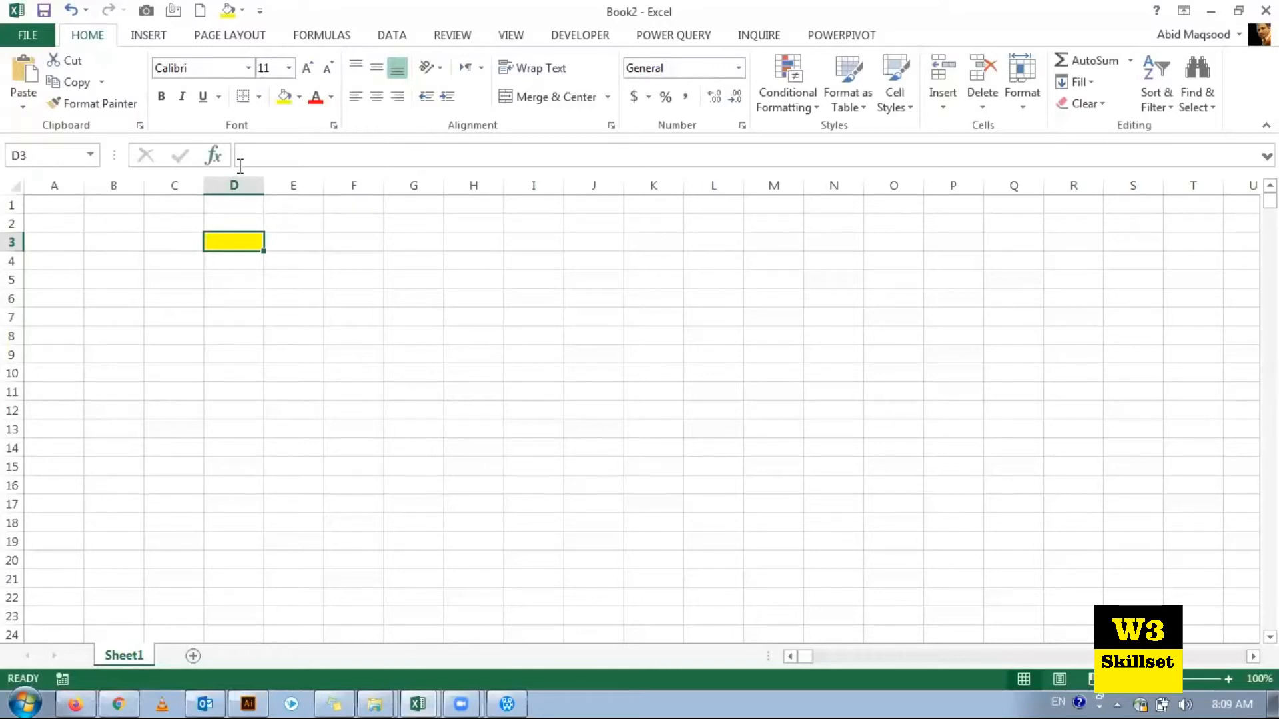
left_click(594, 346)
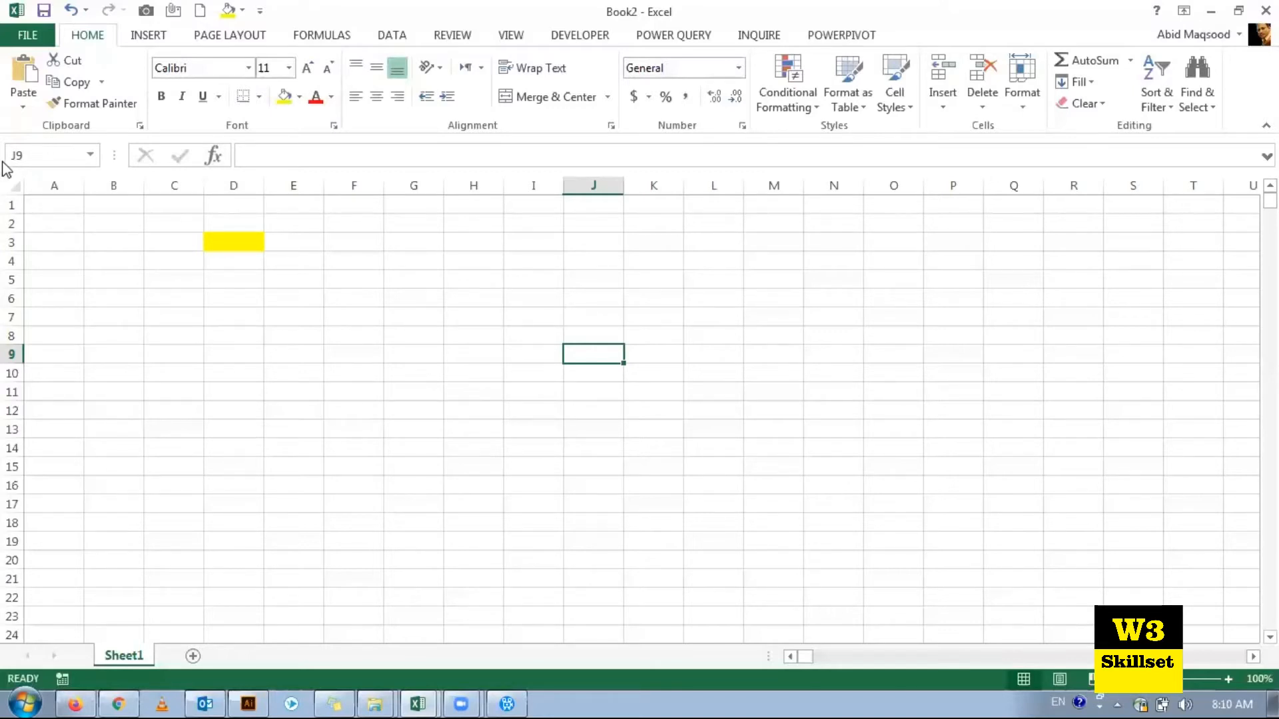
left_click(231, 241)
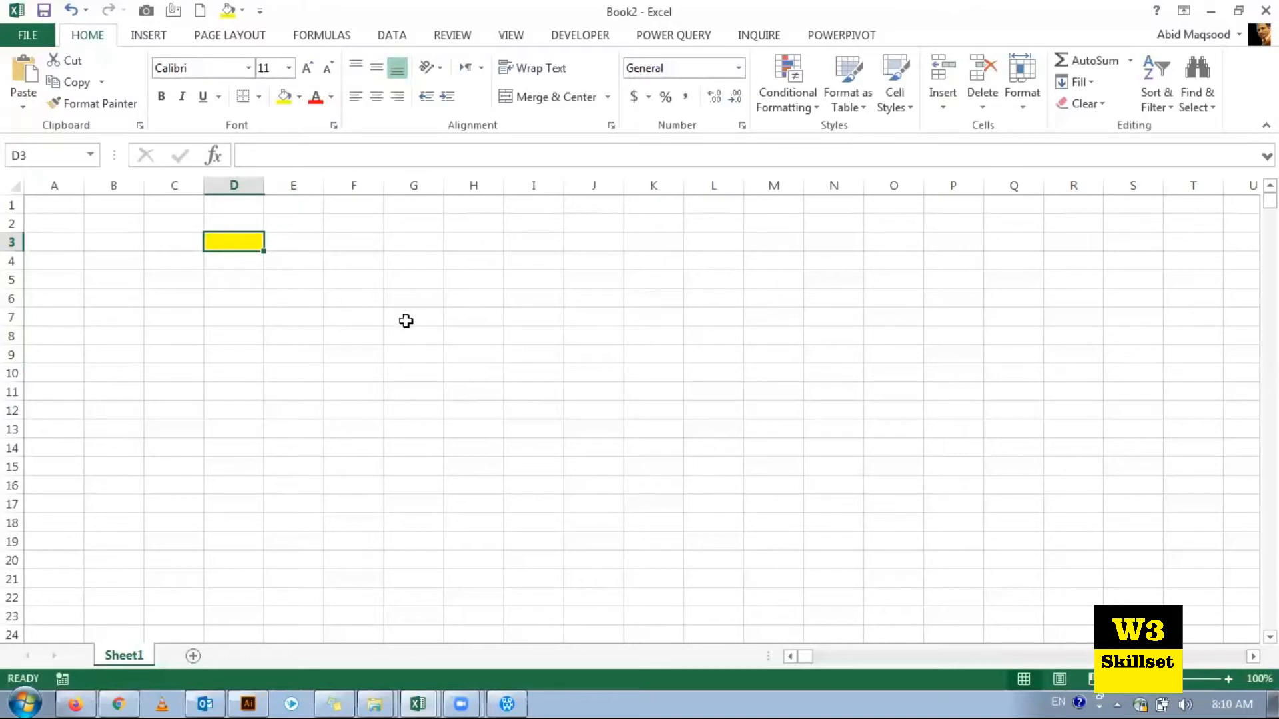
Enter the number 25 in cell B4.
left_click(285, 305)
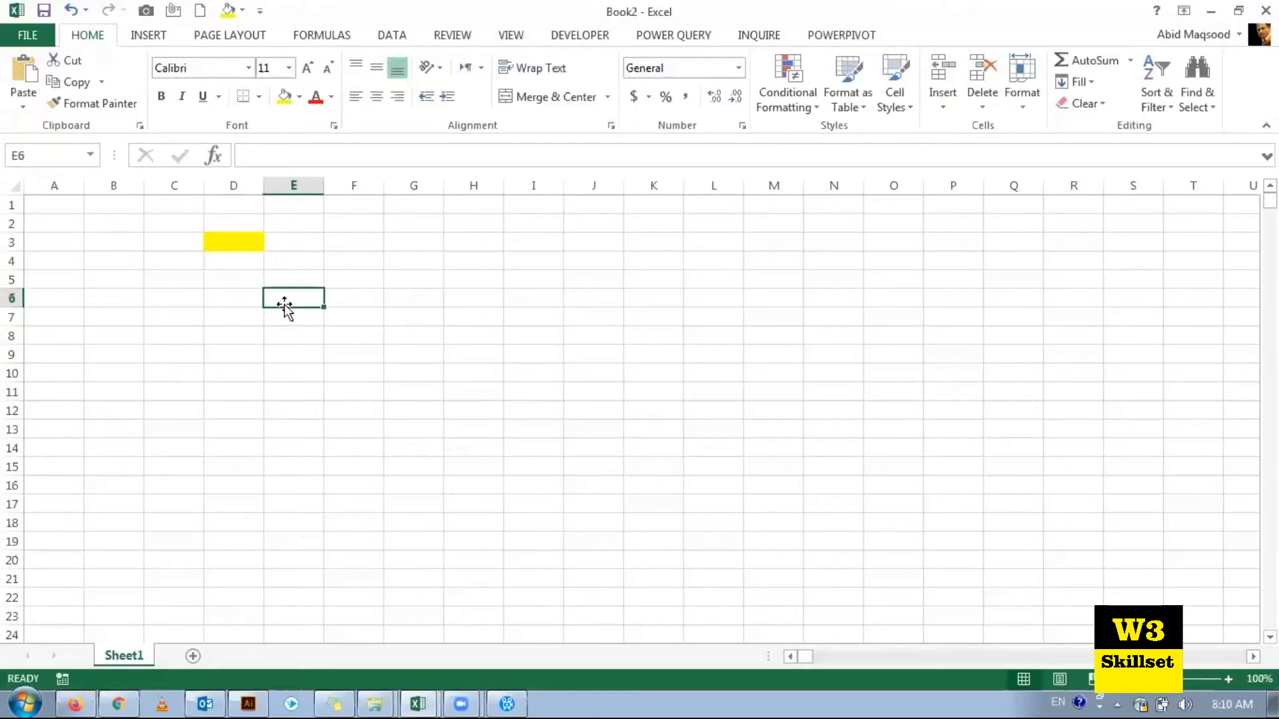
key("Up")
key("Up")
key("Left")
key("Left")
key("Left")
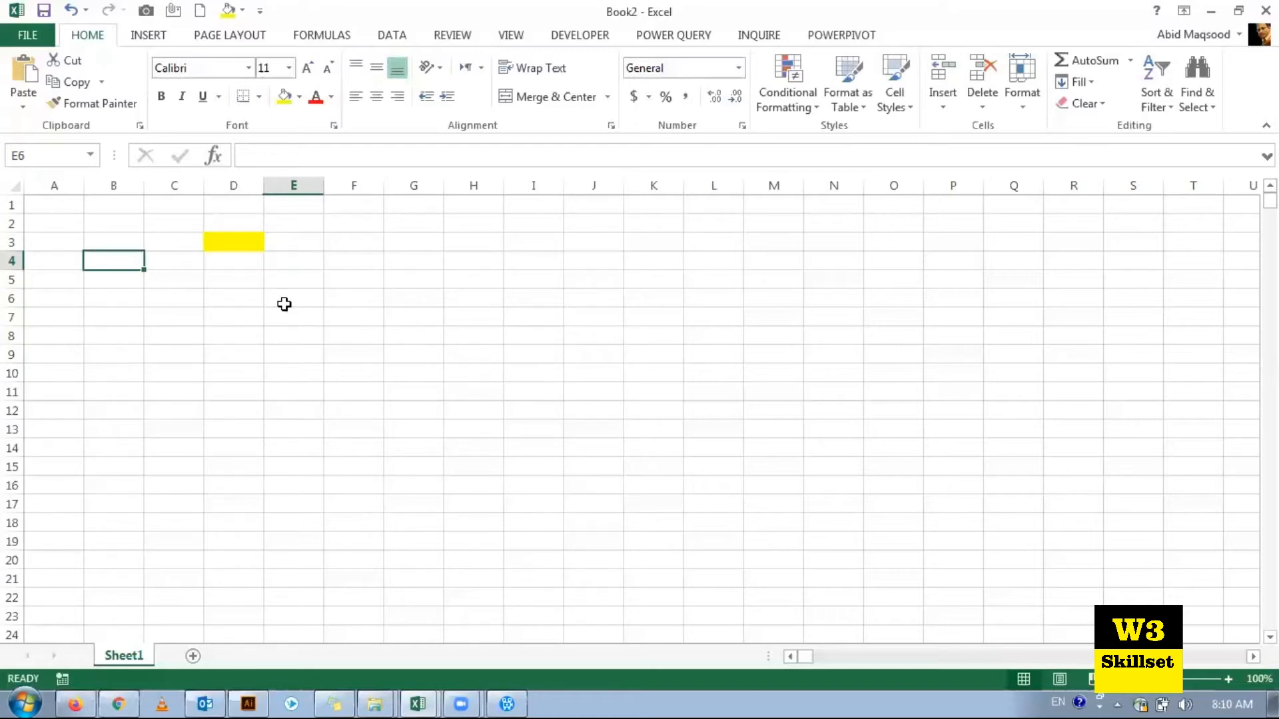
type("25")
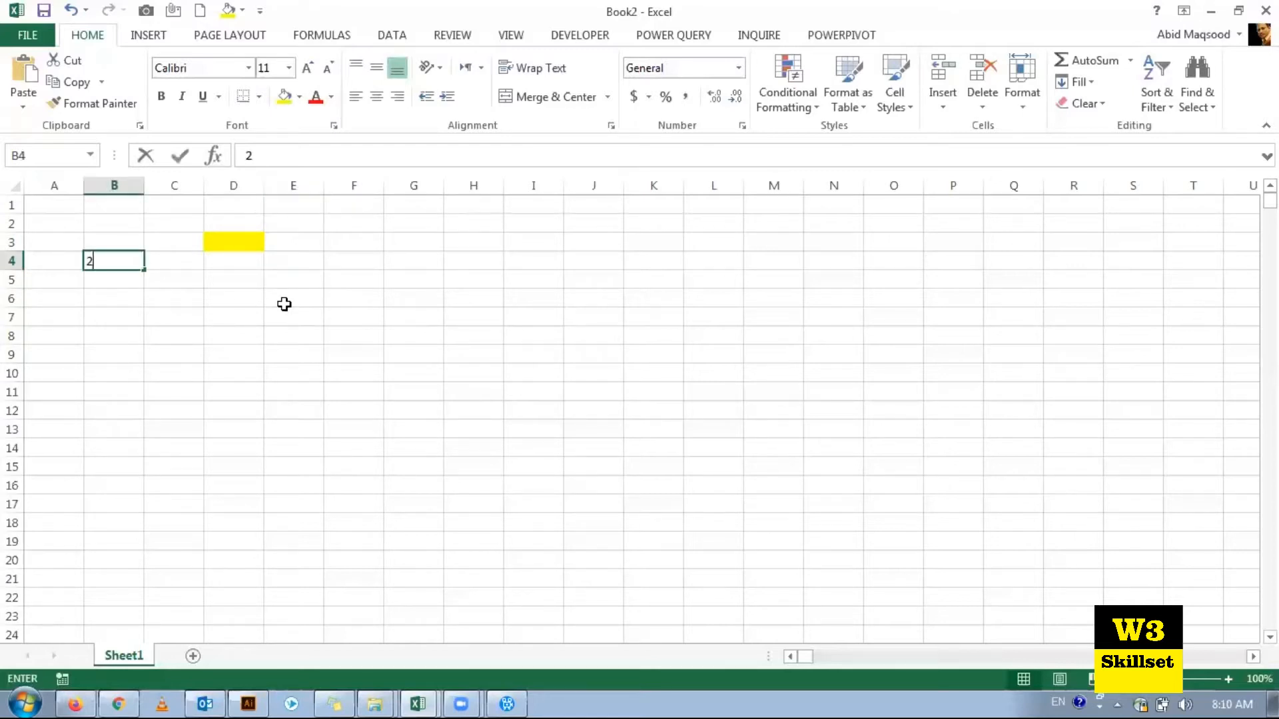
key("Right")
Enter the formula =B4 in cell F7 and select that cell to view its formula.
key("Right")
key("Right")
key("Right")
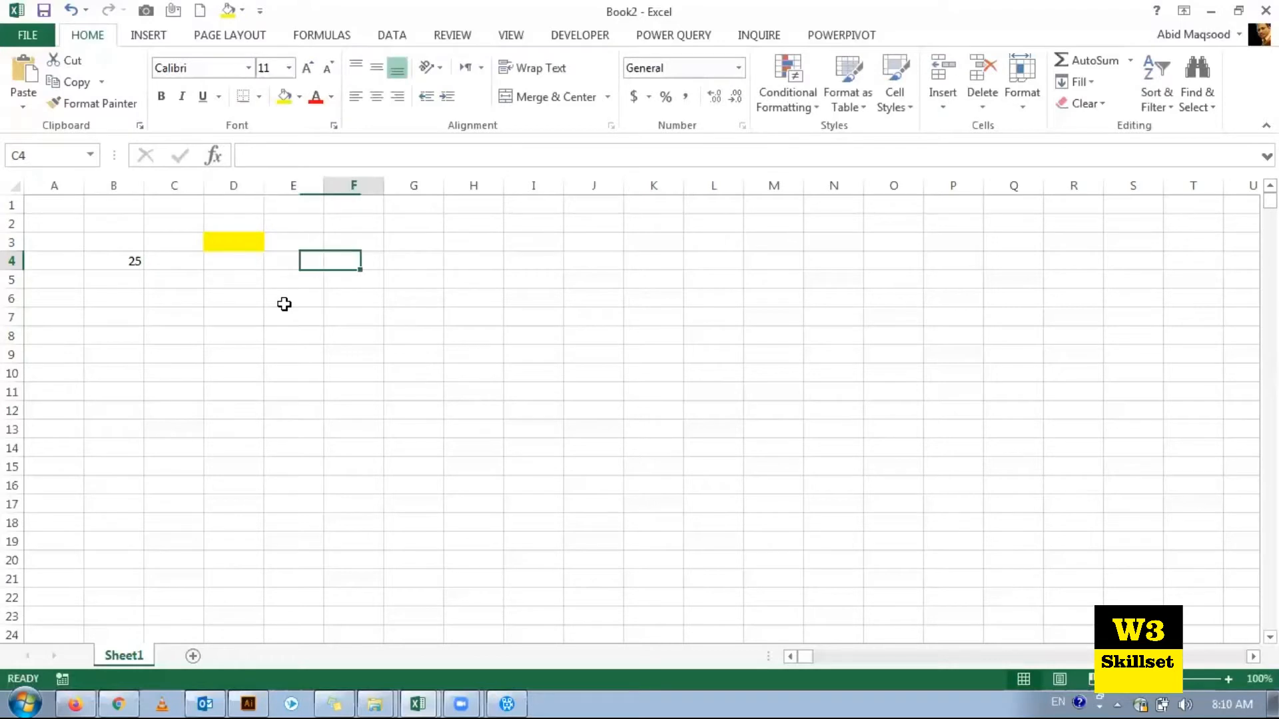
key("Down")
key("Down")
key("Down")
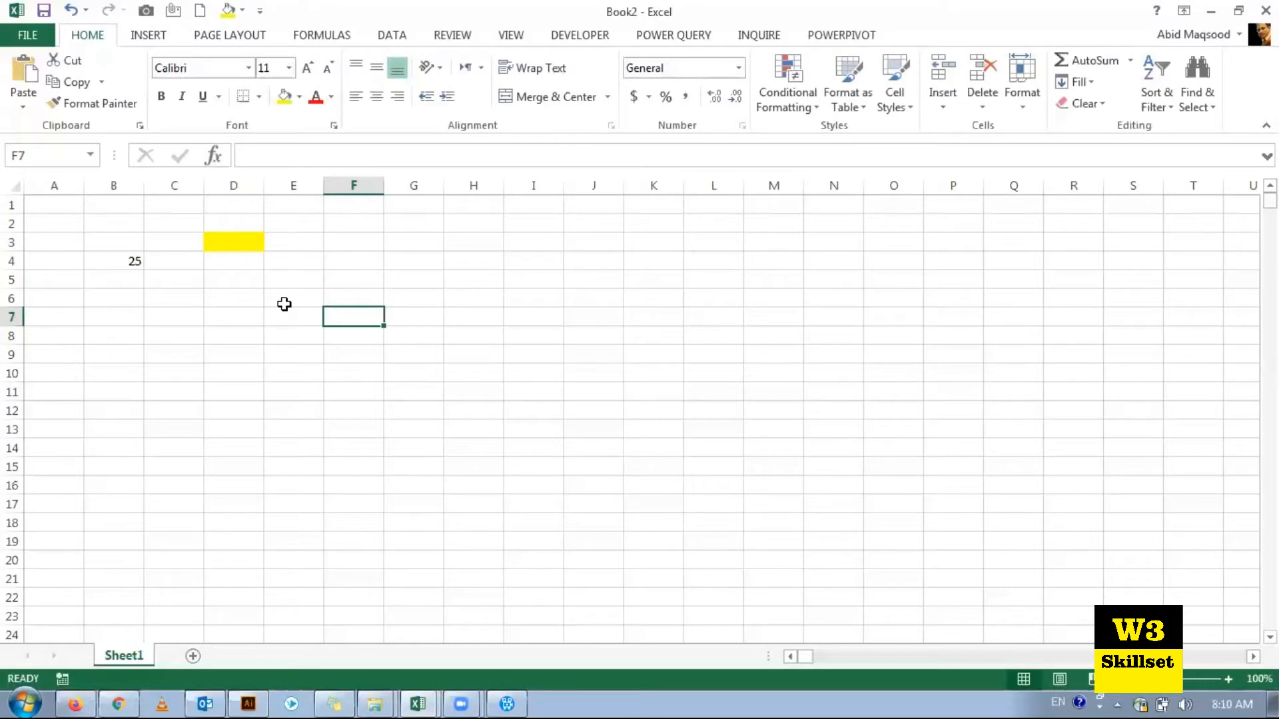
type("=")
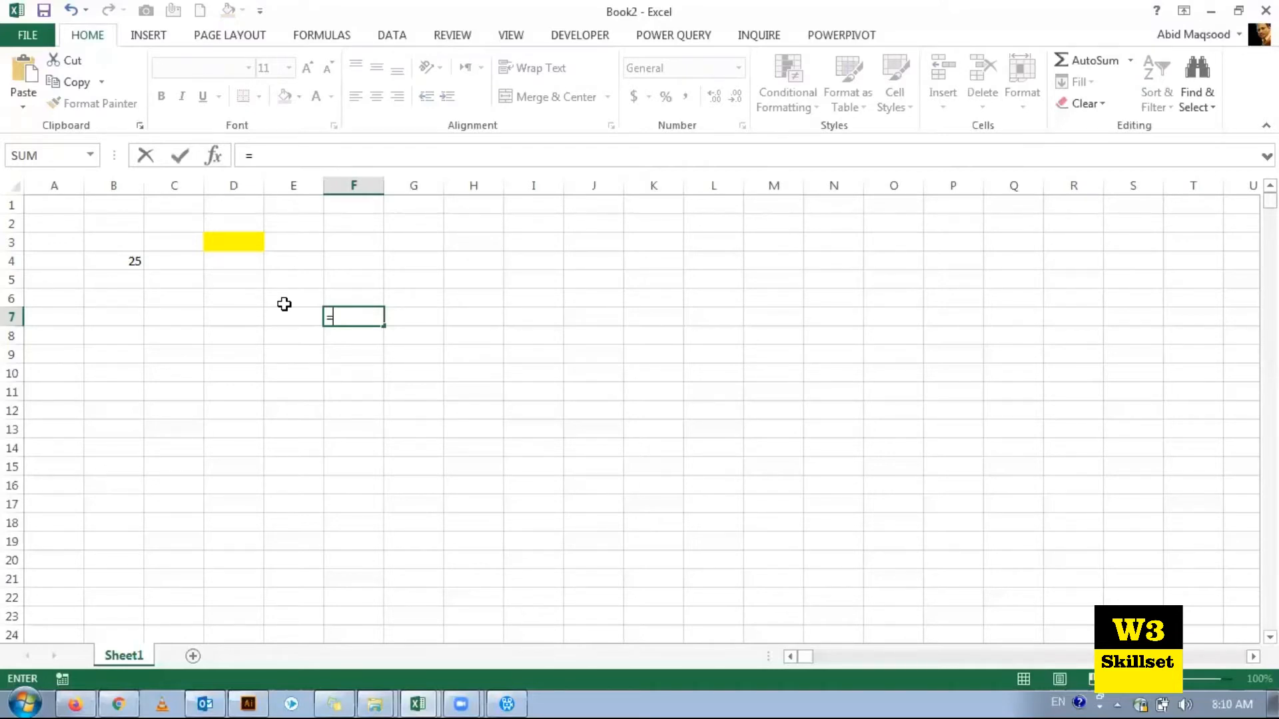
type("b4")
key("Return")
key("Up")
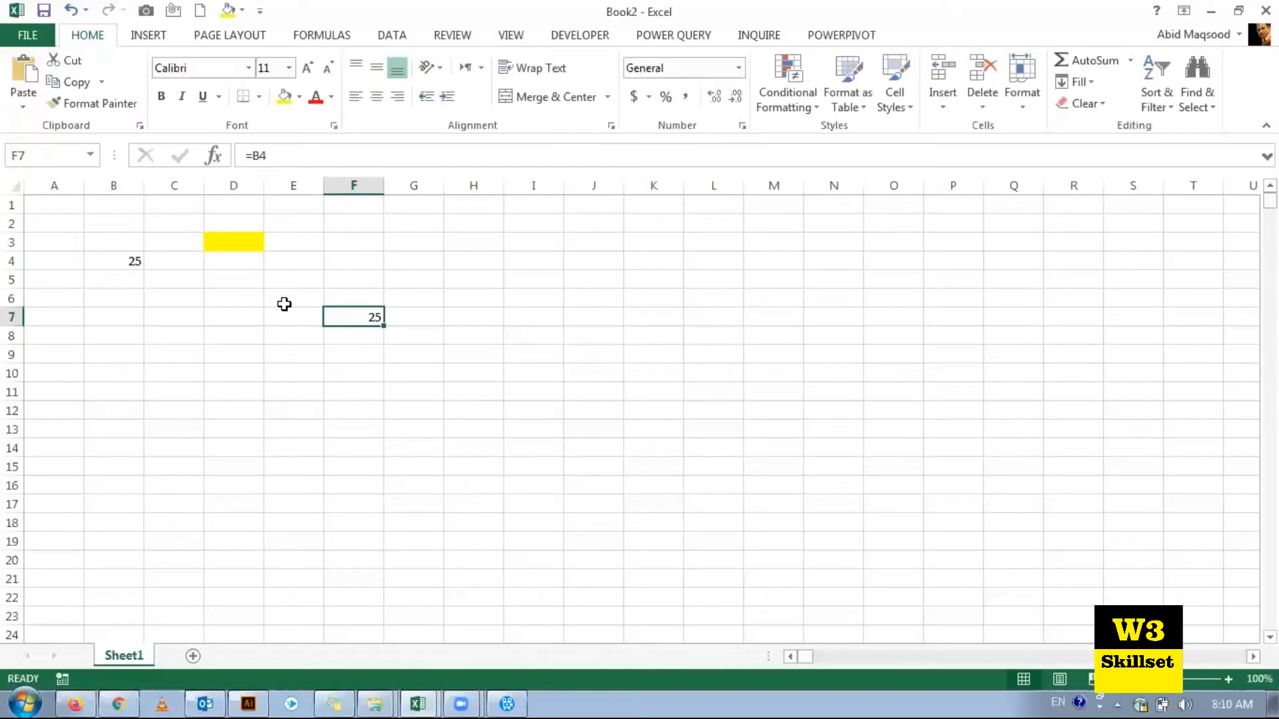
Copy the relative-reference formula from F7 to G8 and inspect which cell the pasted formula refers to.
key("ctrl+c")
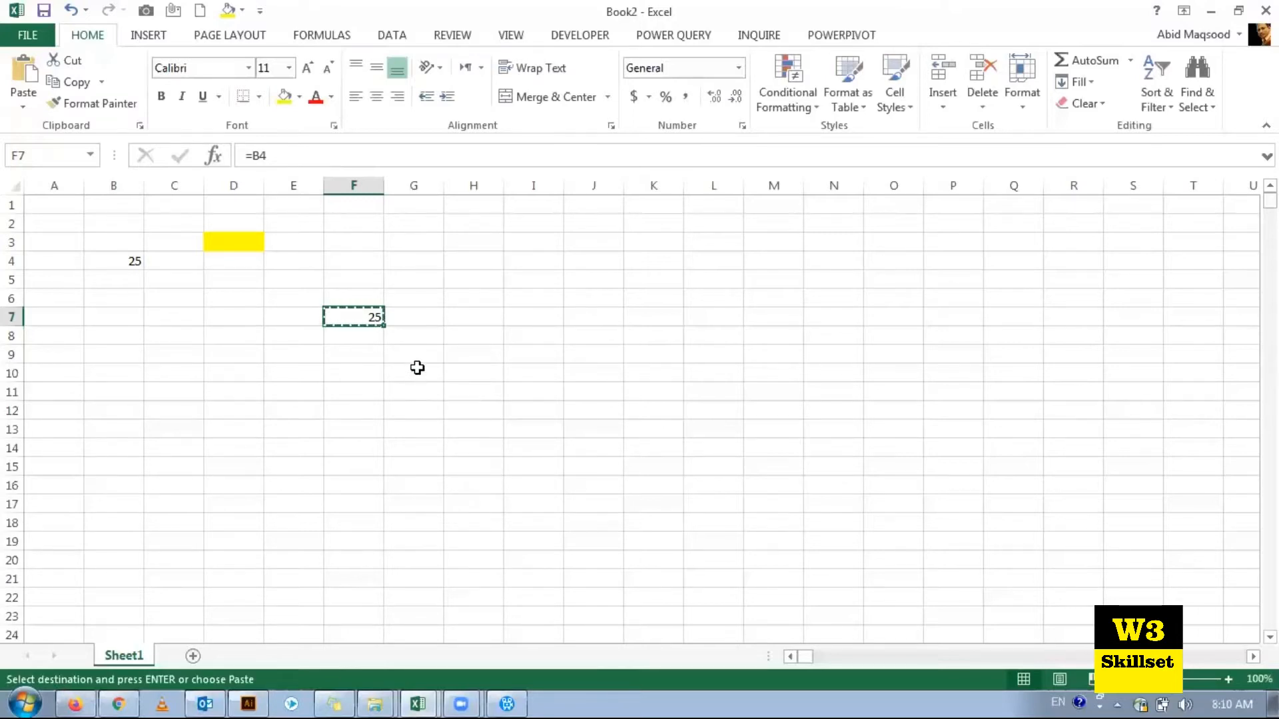
left_click(416, 333)
key("ctrl+v")
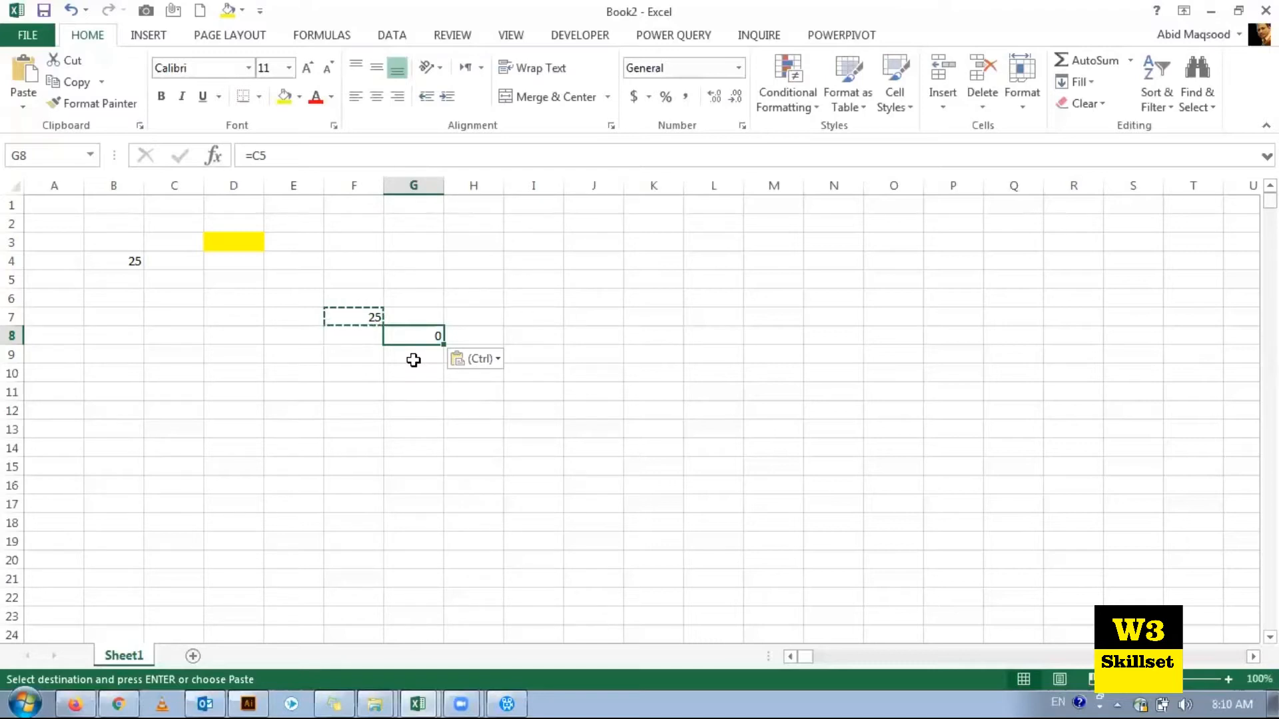
key("F2")
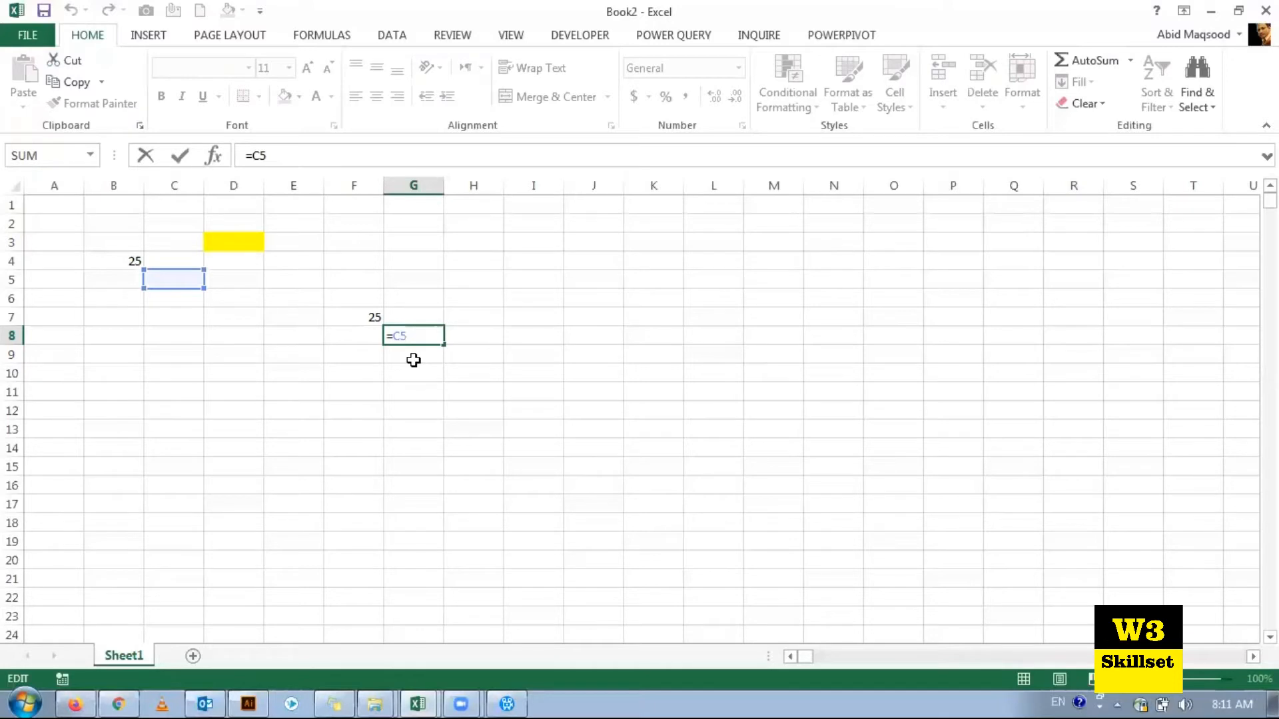
key("Return")
Change the reference in F7 to an absolute one, so the formula reads =$B$4.
key("Up")
key("Up")
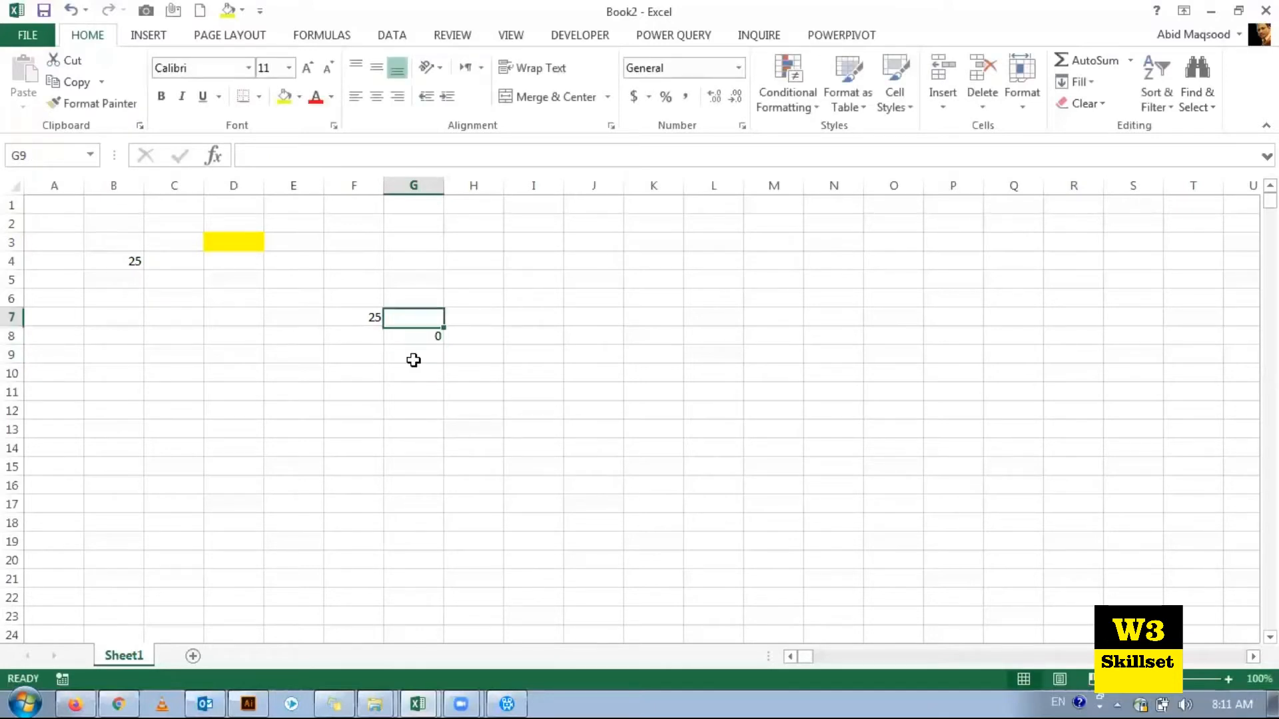
key("Left")
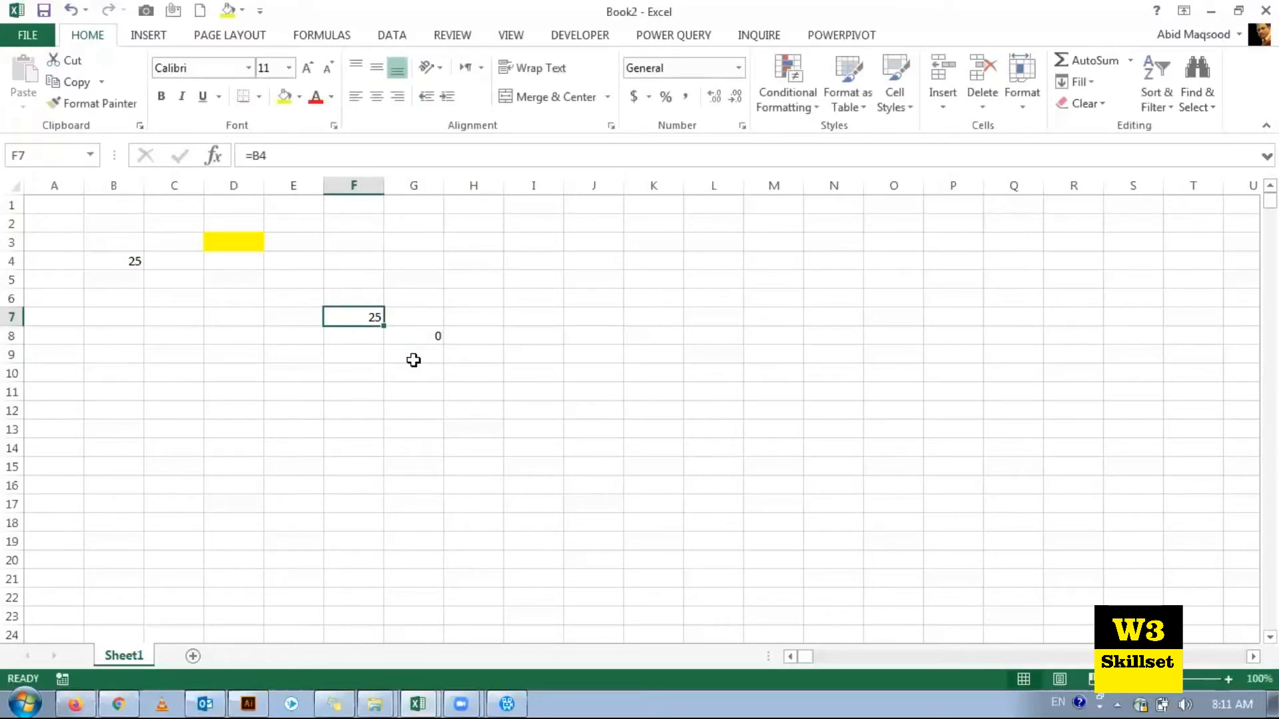
left_click(259, 156)
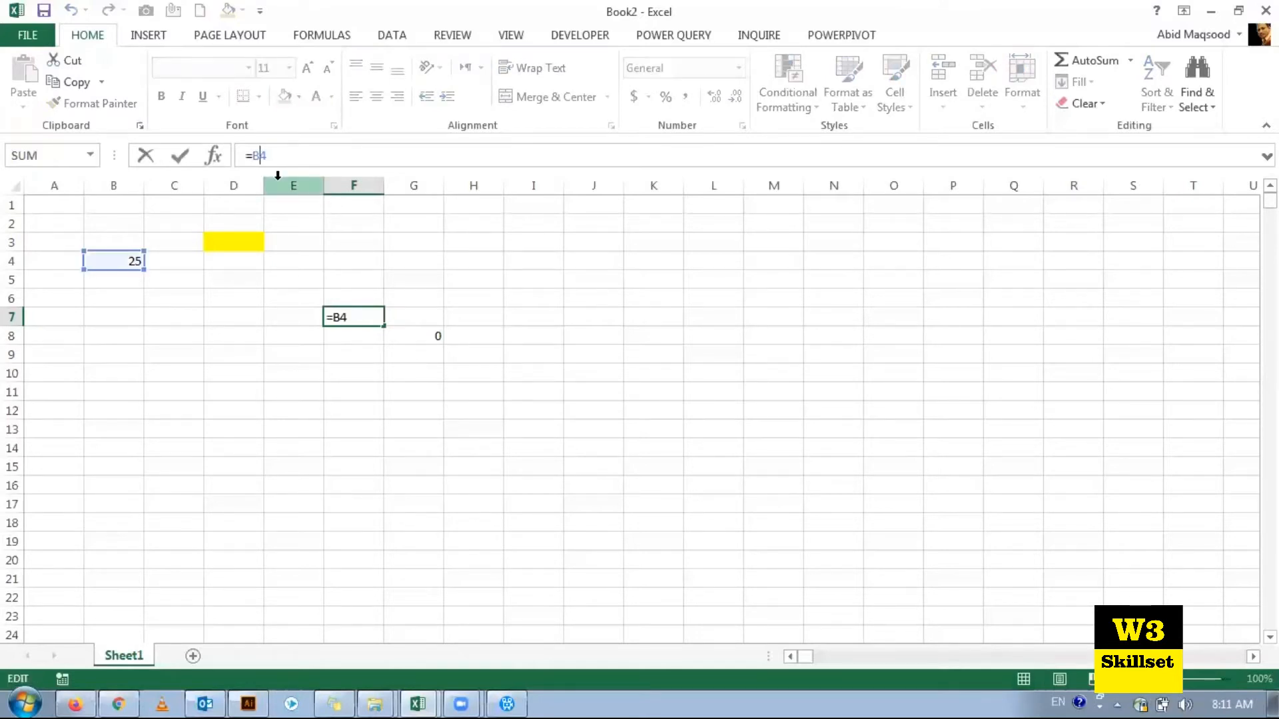
key("F4")
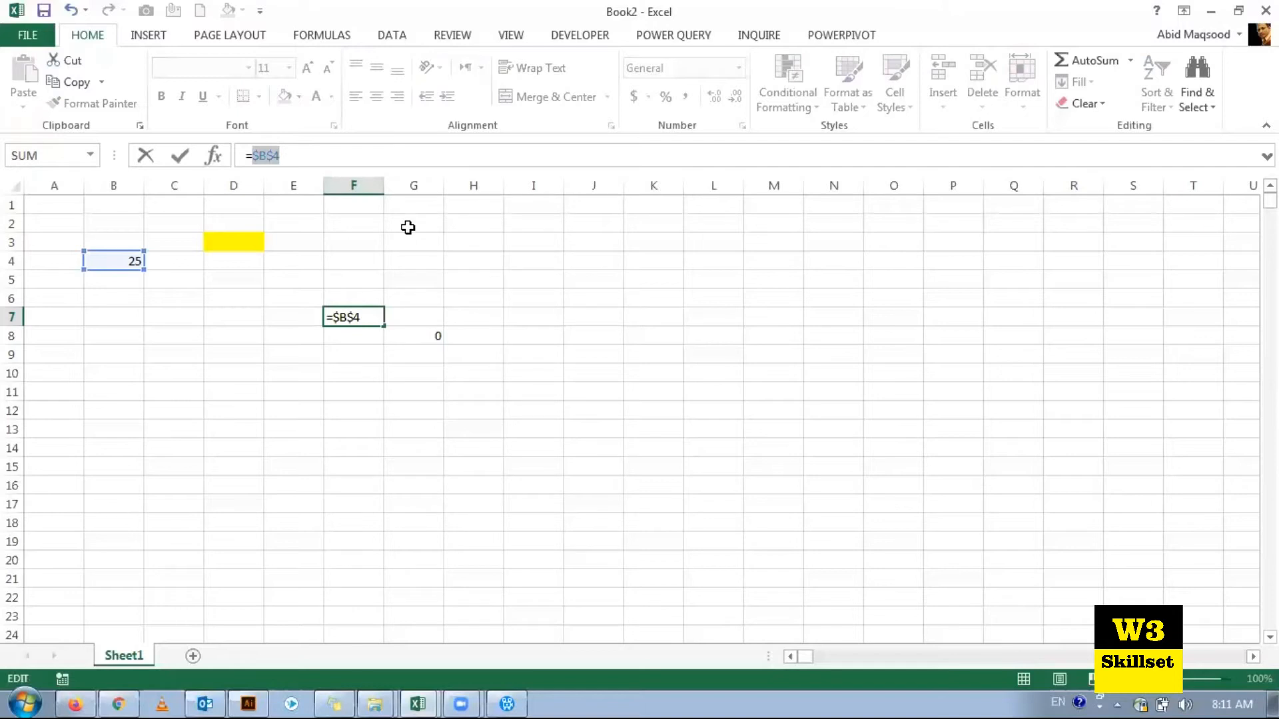
key("Return")
key("Up")
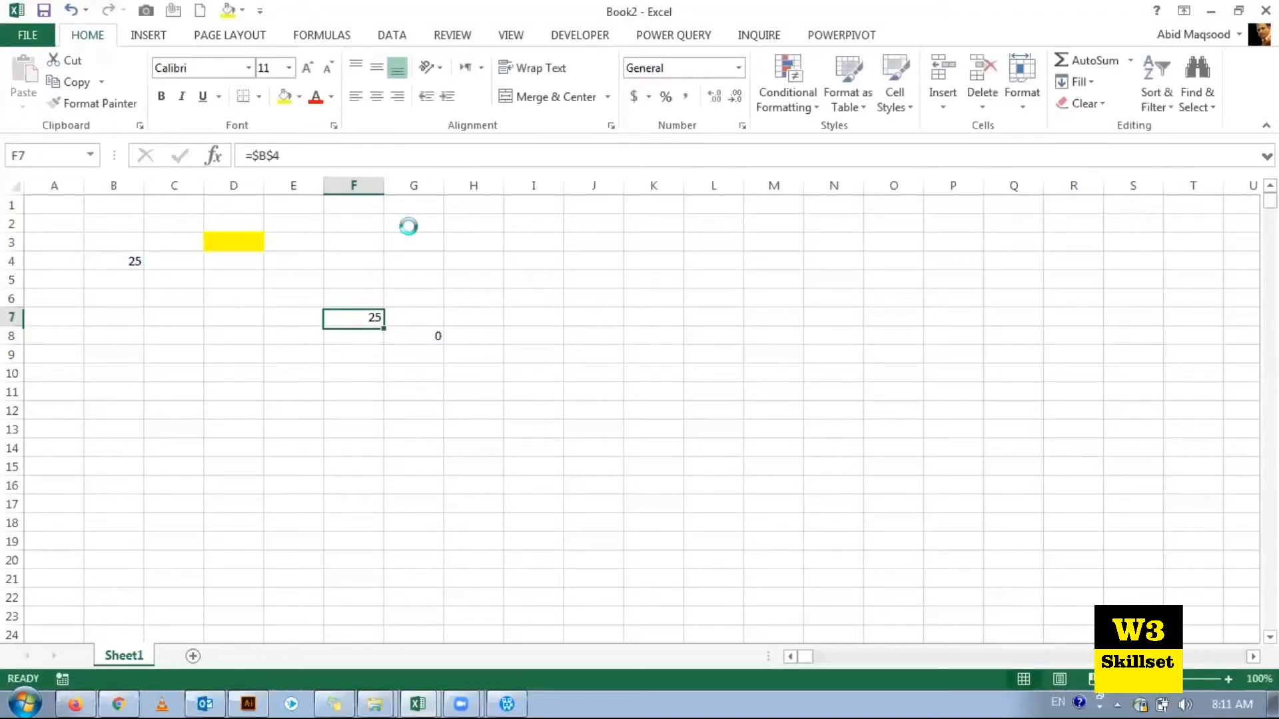
Copy the absolute-reference formula from F7 to G8 and inspect the reference in the pasted formula.
key("ctrl+c")
key("Right")
key("Down")
key("ctrl+v")
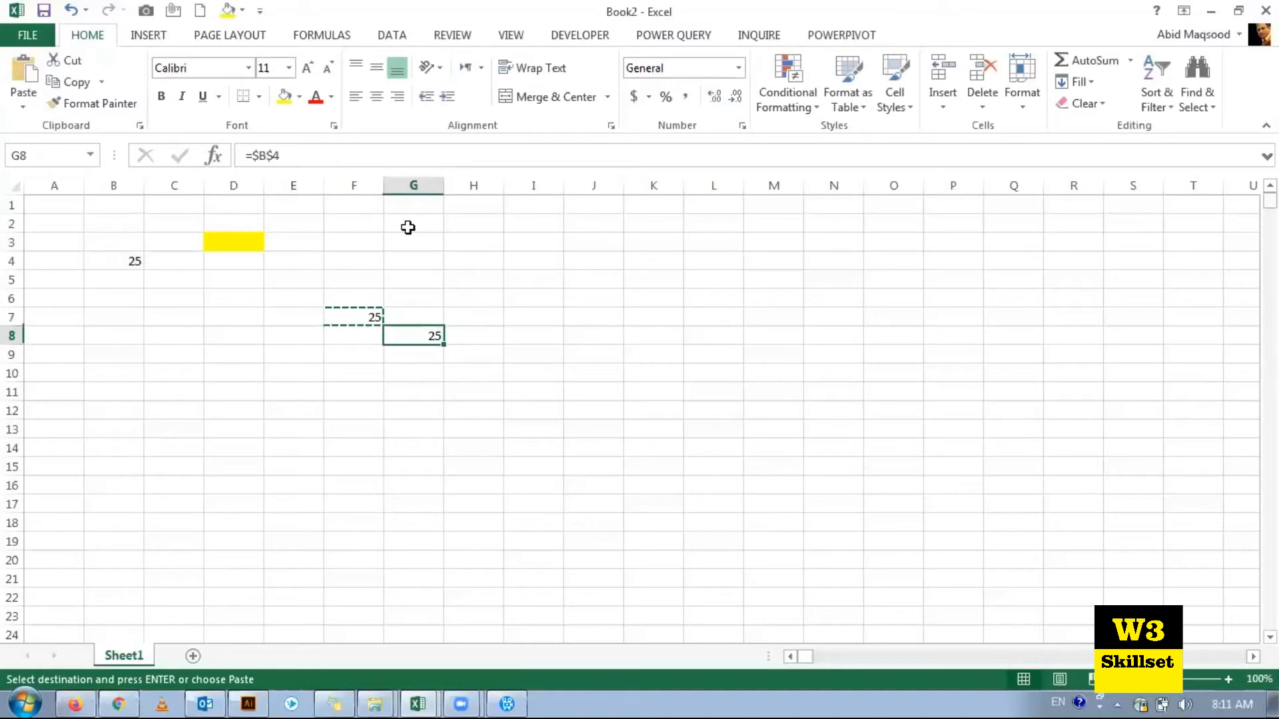
key("F2")
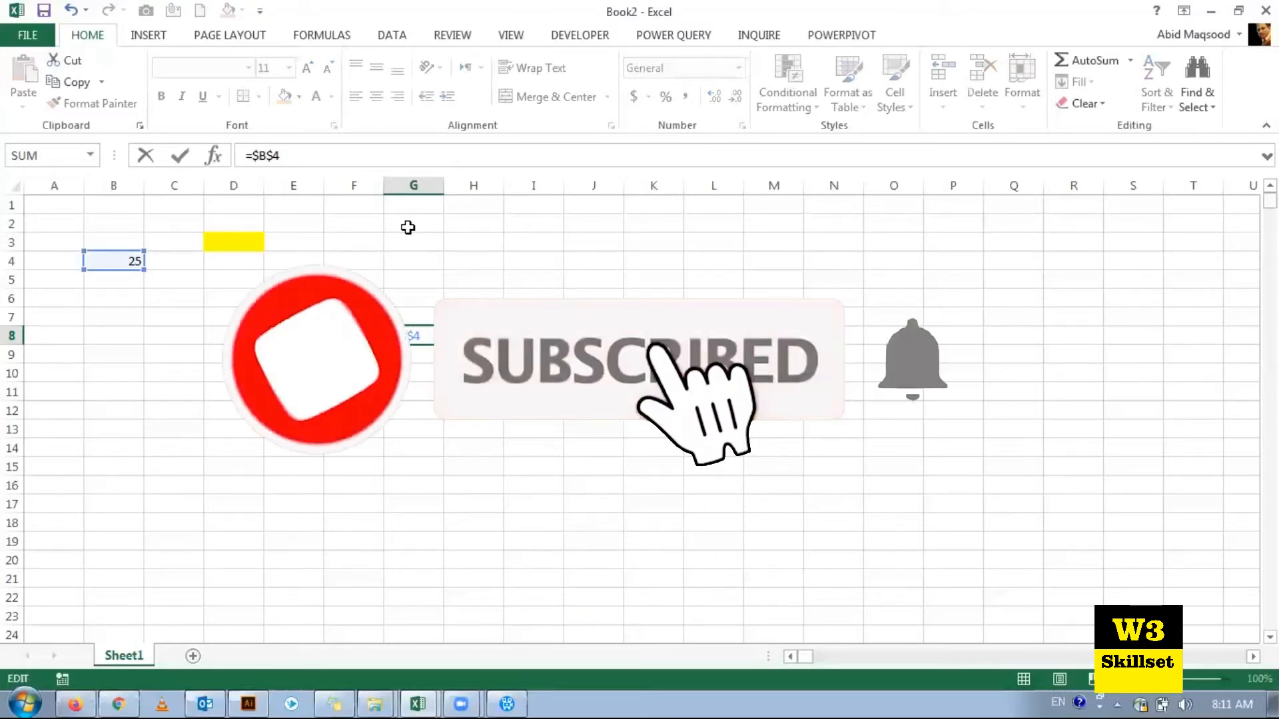
key("Return")
Copy the formula from G8 to cell K8.
key("Up")
key("ctrl+c")
key("Right")
key("Right")
key("Right")
key("Right")
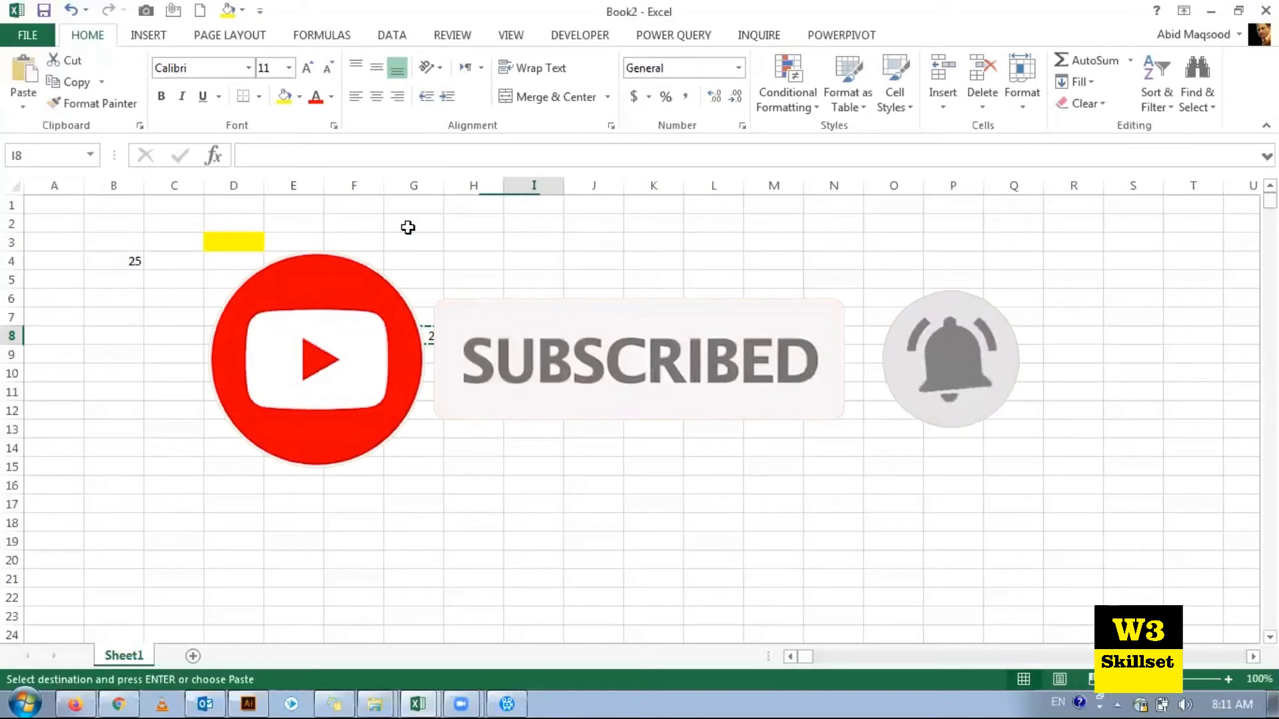
key("Return")
Change the reference in F7 to a mixed one with only the column locked, so the formula reads =$B4.
key("Left")
key("Left")
key("Left")
key("Left")
key("Left")
key("Left")
key("Up")
key("Right")
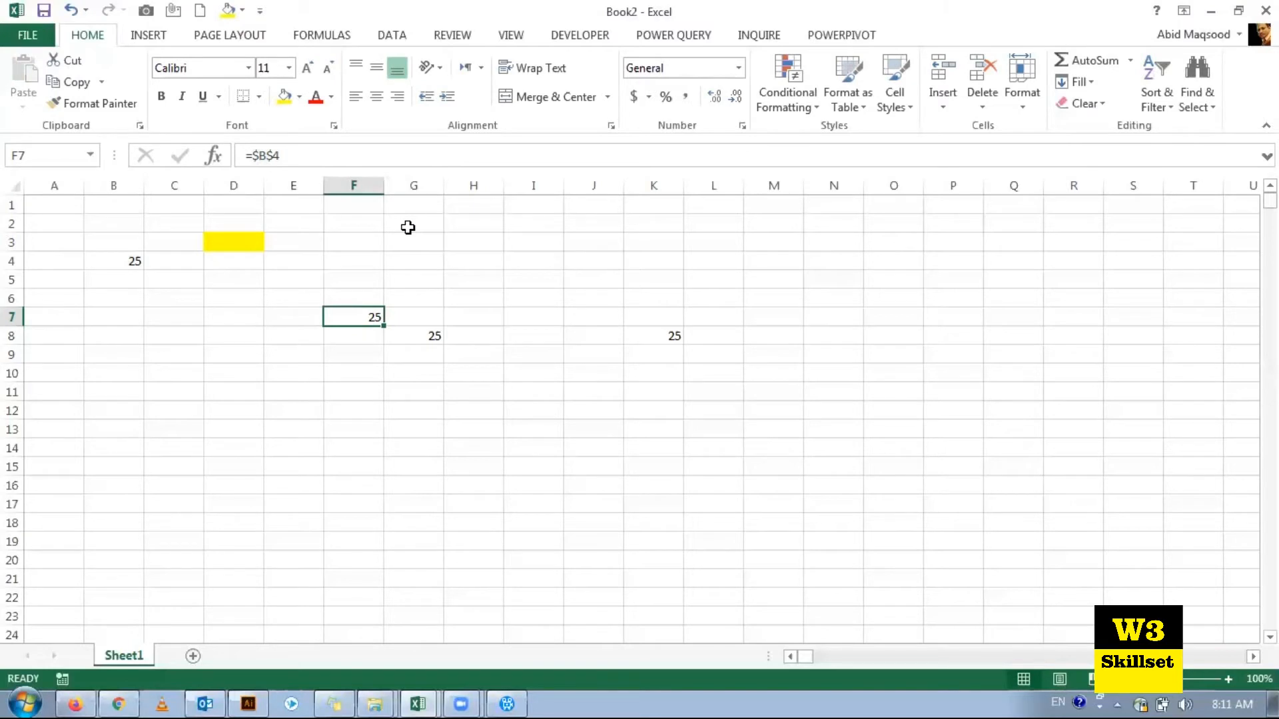
key("F2")
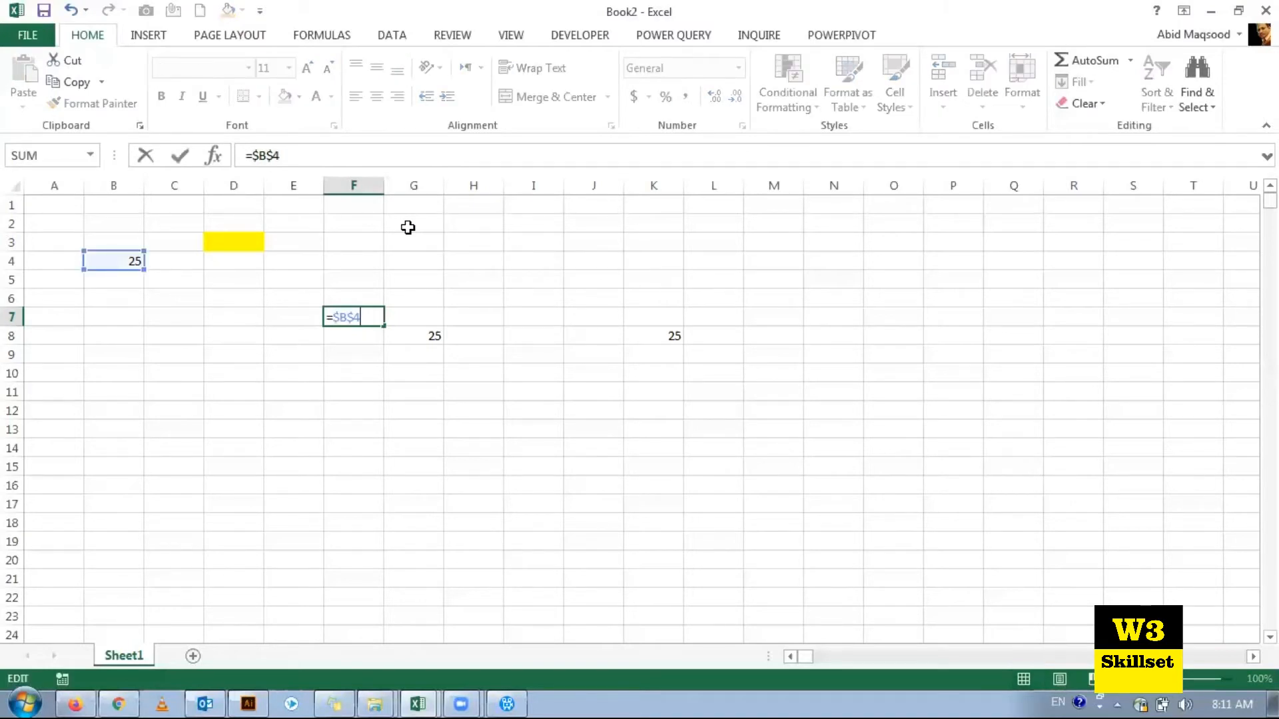
key("F4")
key("F4")
key("Return")
key("Up")
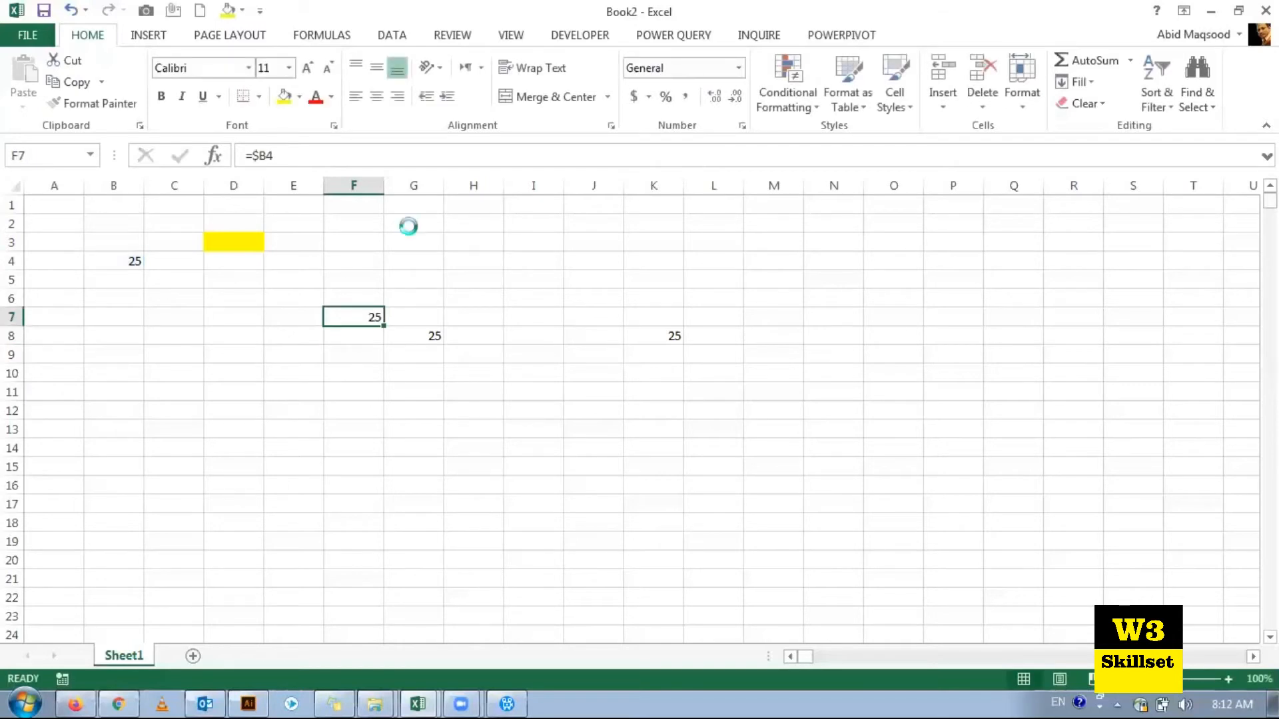
Copy the column-locked formula from F7 to L10 and inspect which cell the pasted formula refers to.
key("ctrl+c")
key("Right")
key("Right")
key("Right")
key("Right")
key("Right")
key("Right")
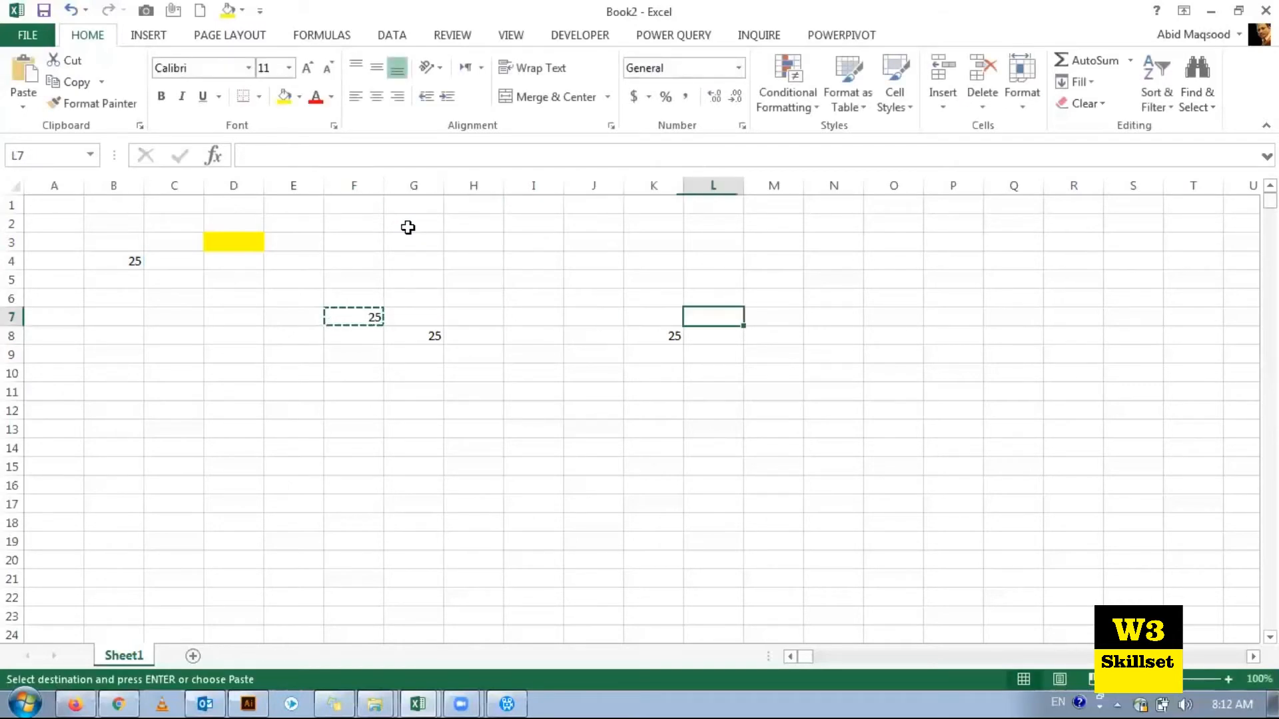
key("Down")
key("Down")
key("Down")
key("ctrl+v")
key("Escape")
key("F2")
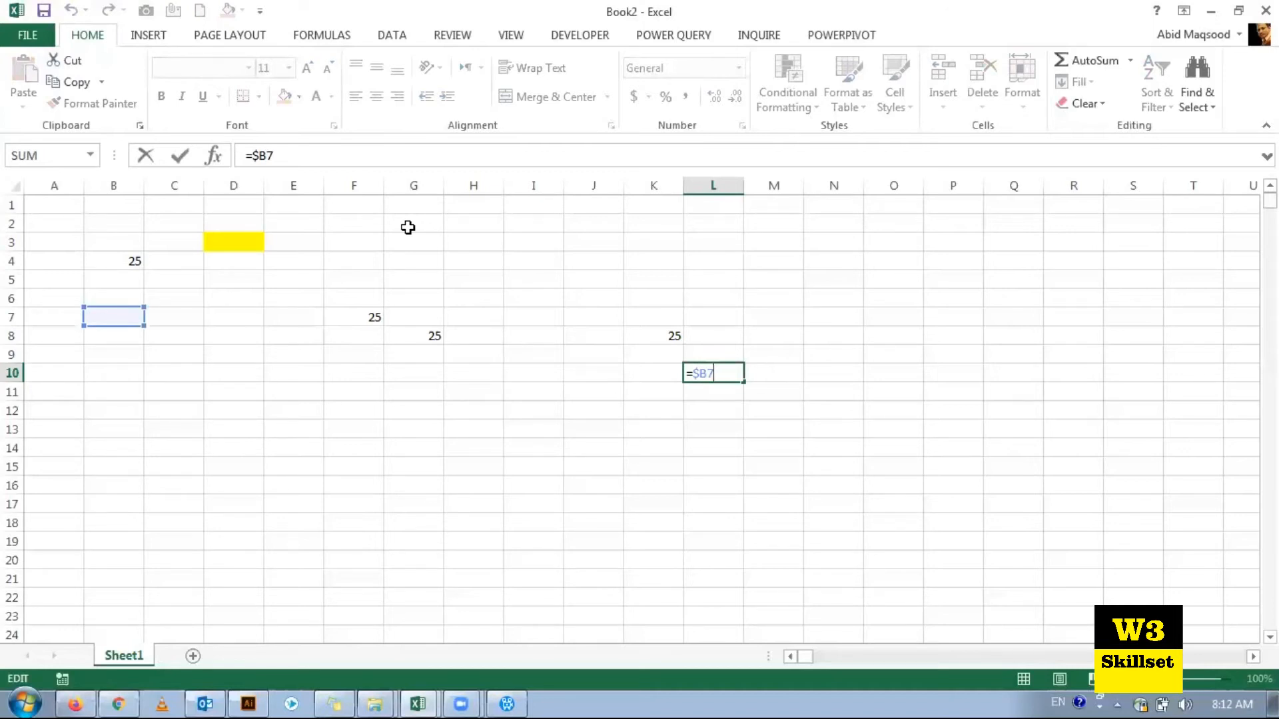
key("Return")
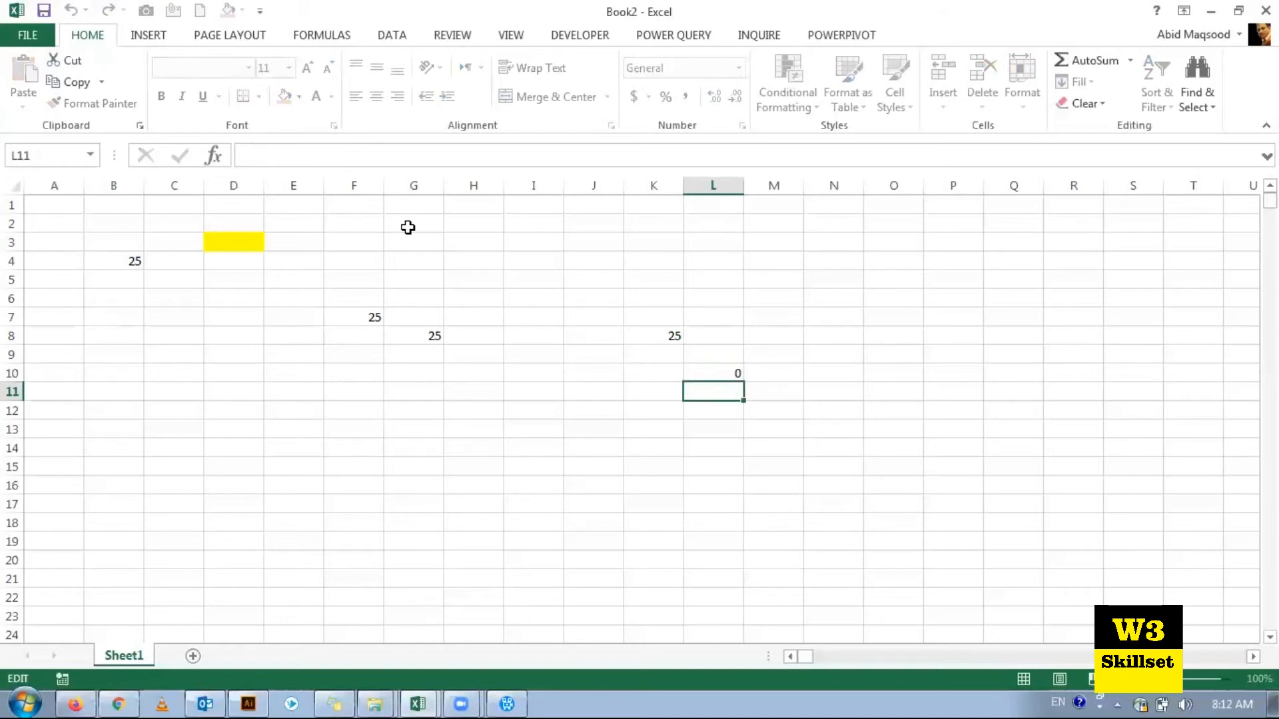
Change the reference in F7 to lock only the row, so the formula reads =B$4.
key("Up")
key("Left")
key("Left")
key("Left")
key("Left")
key("Left")
key("Left")
key("Up")
key("Up")
key("Up")
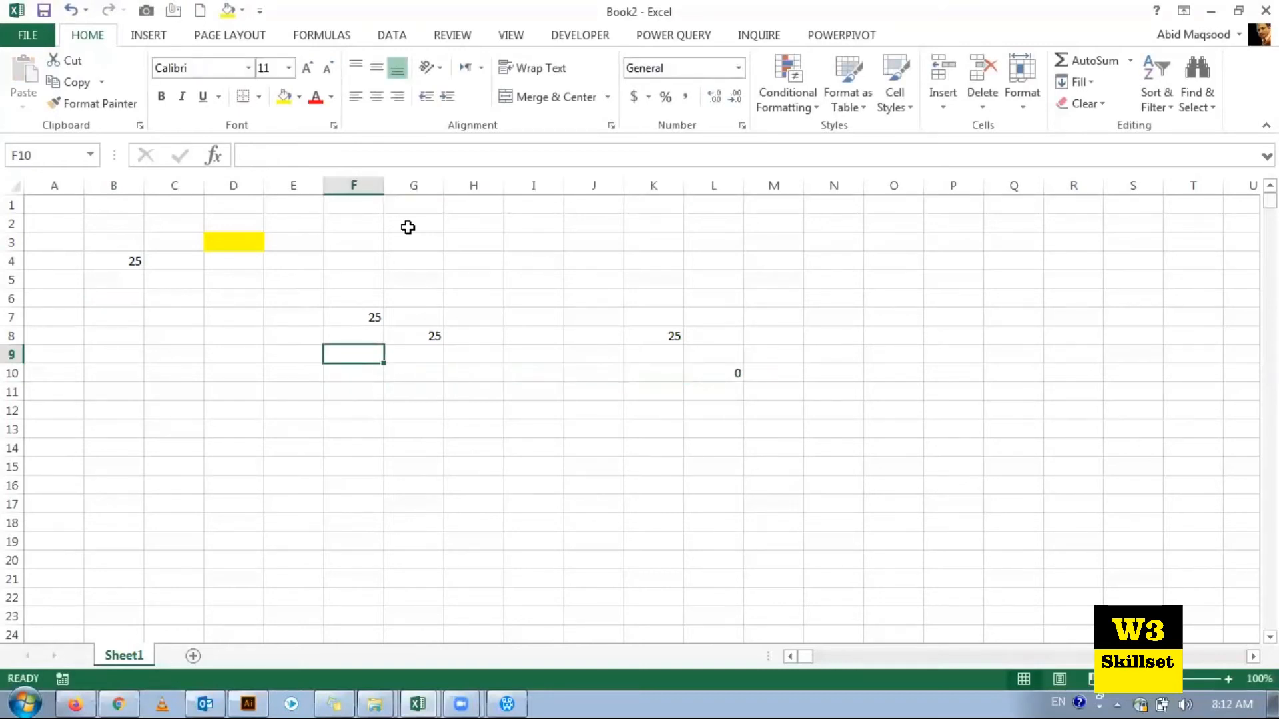
key("F2")
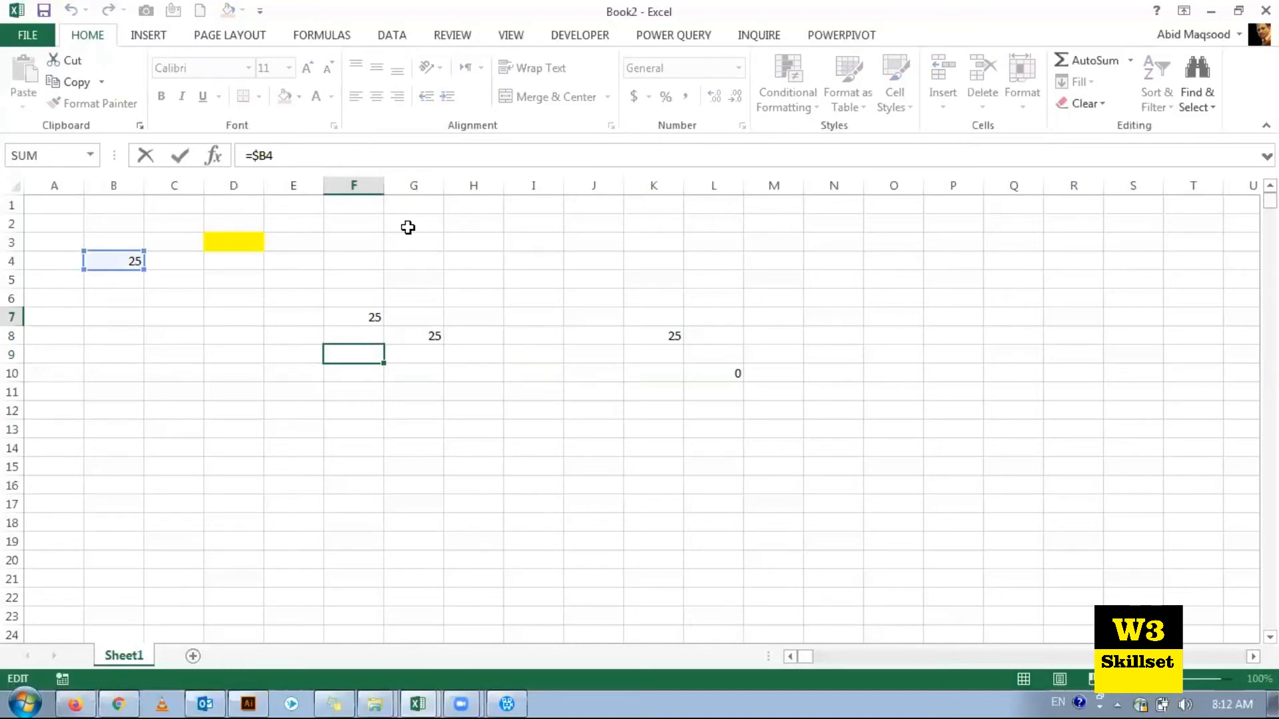
key("F4")
key("F4")
key("F4")
key("Return")
key("Up")
Copy the row-locked formula from F7 to K5 and inspect the reference in the pasted formula.
key("ctrl+c")
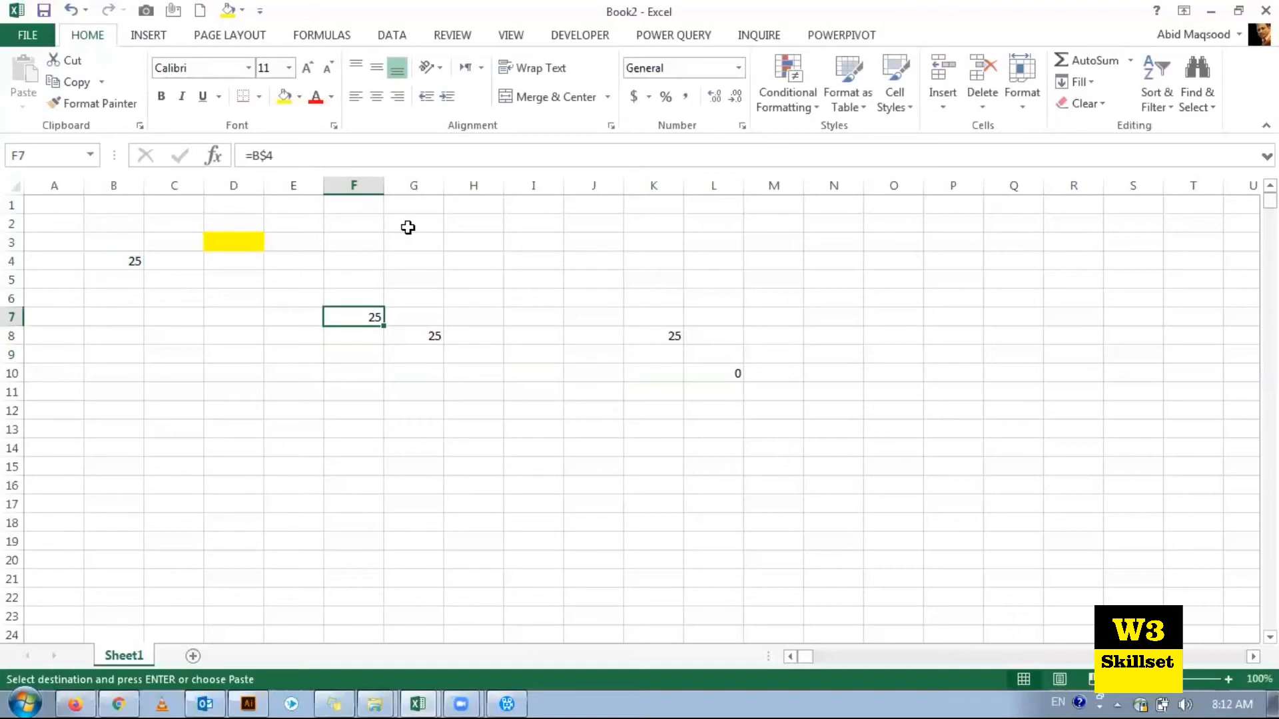
key("Right")
key("Right")
key("Right")
key("Right")
key("Right")
key("Up")
key("Up")
key("ctrl+v")
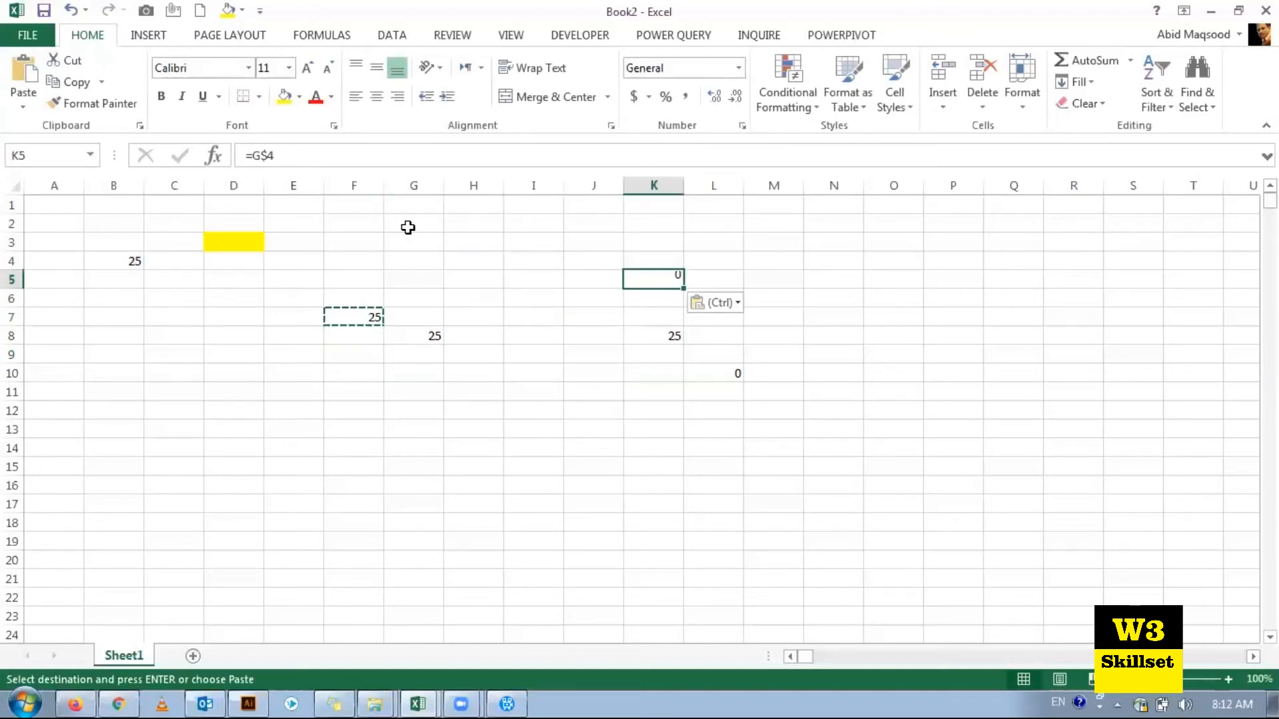
key("F2")
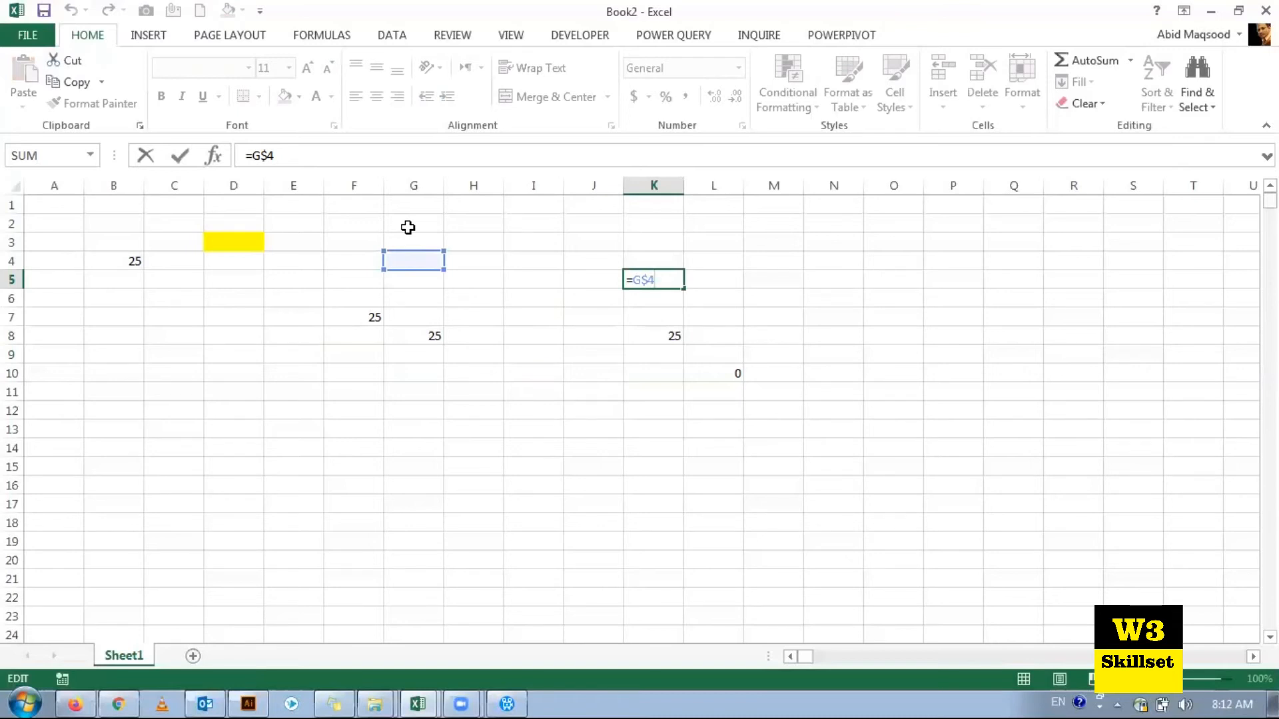
key("Return")
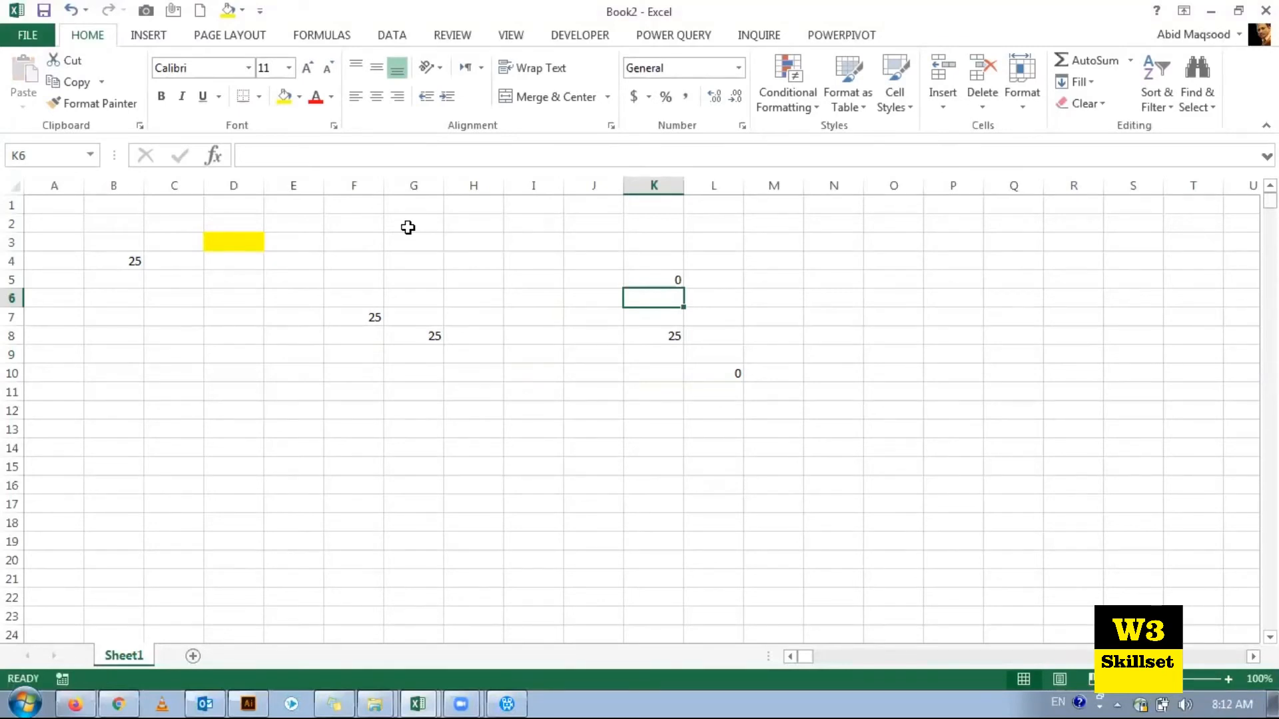
Cycle the reference in K8 through the absolute and mixed forms to the relative form =B4.
key("Down")
key("Down")
key("F2")
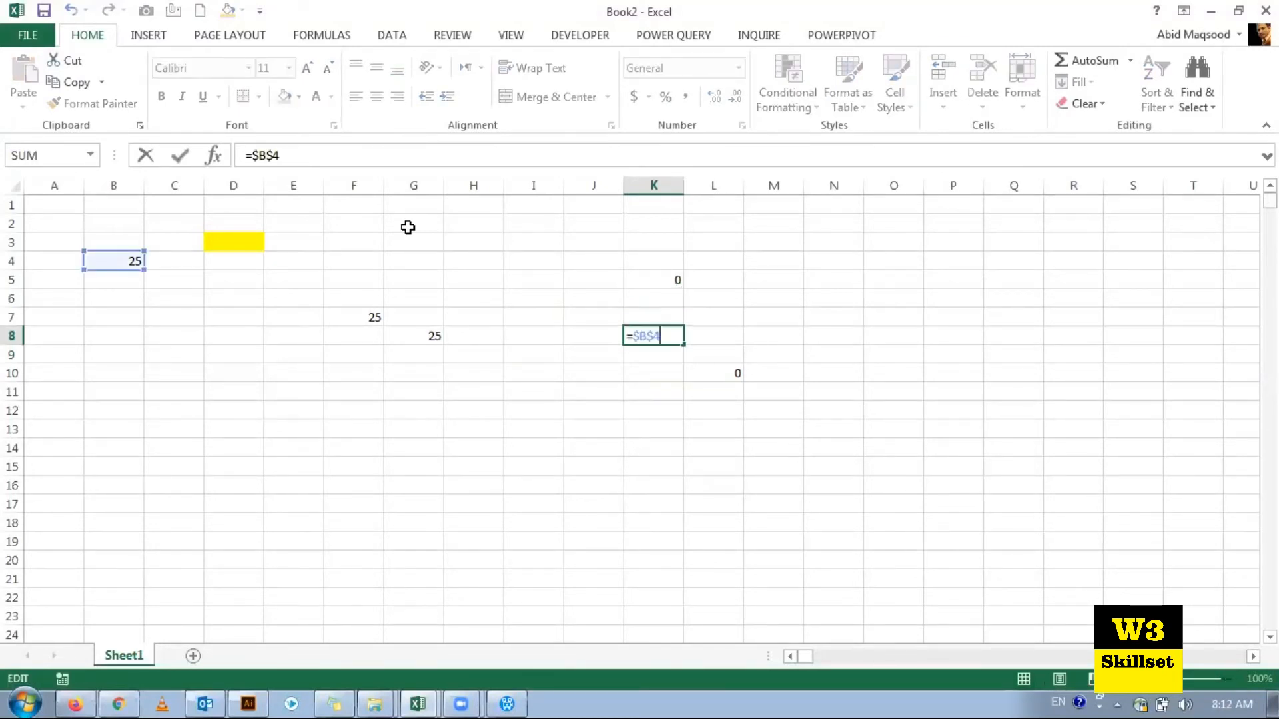
key("F4")
key("F4")
key("F4")
key("F4")
key("F4")
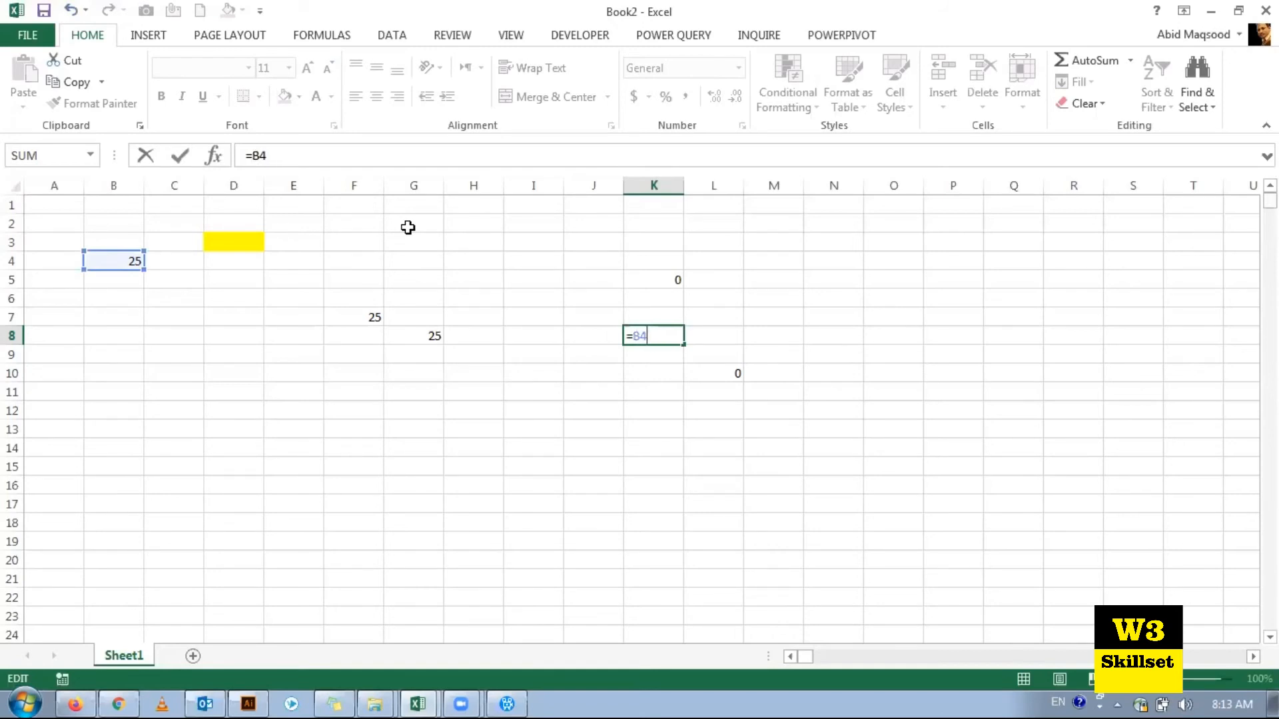